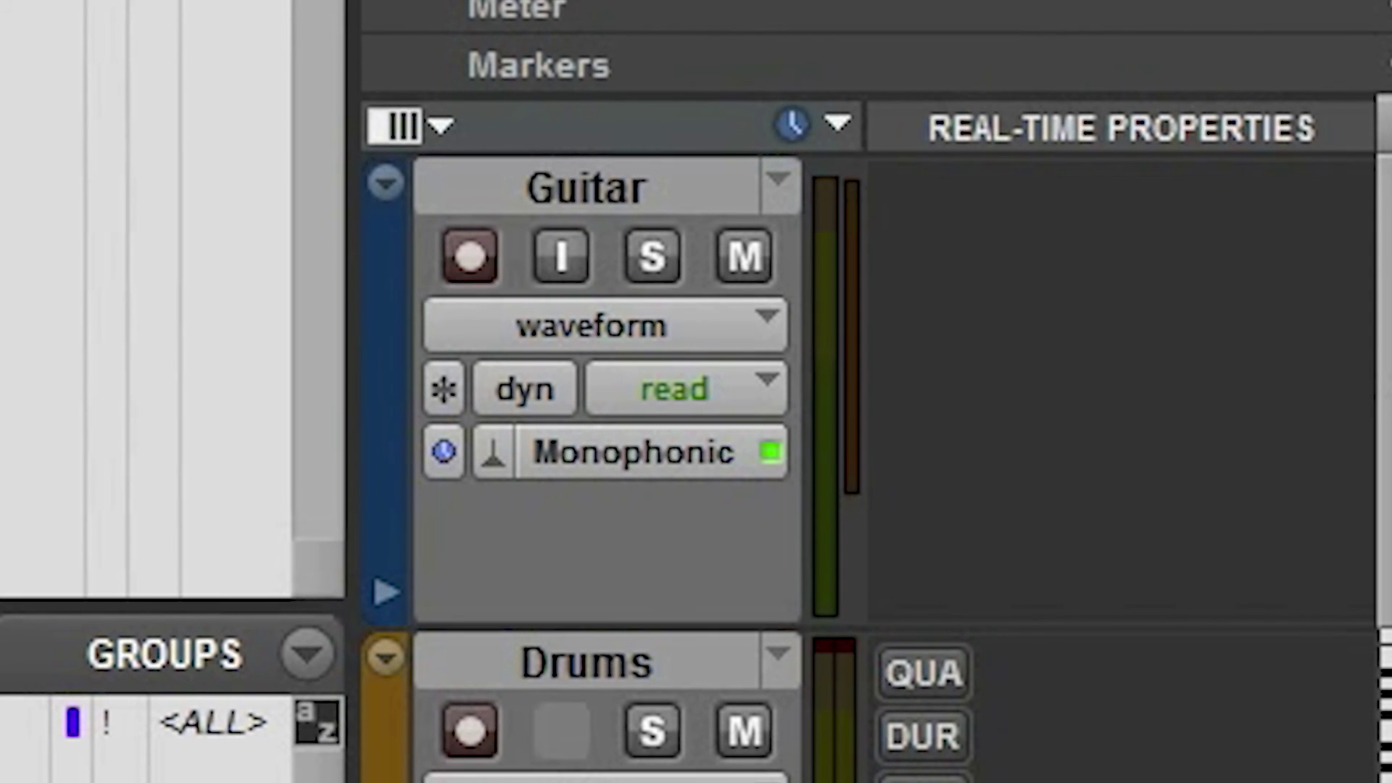
- Toggle the Guitar track's freeze off and bypass its BF-3A plug-in
{"action": "left_click", "coordinate": [297, 353]}
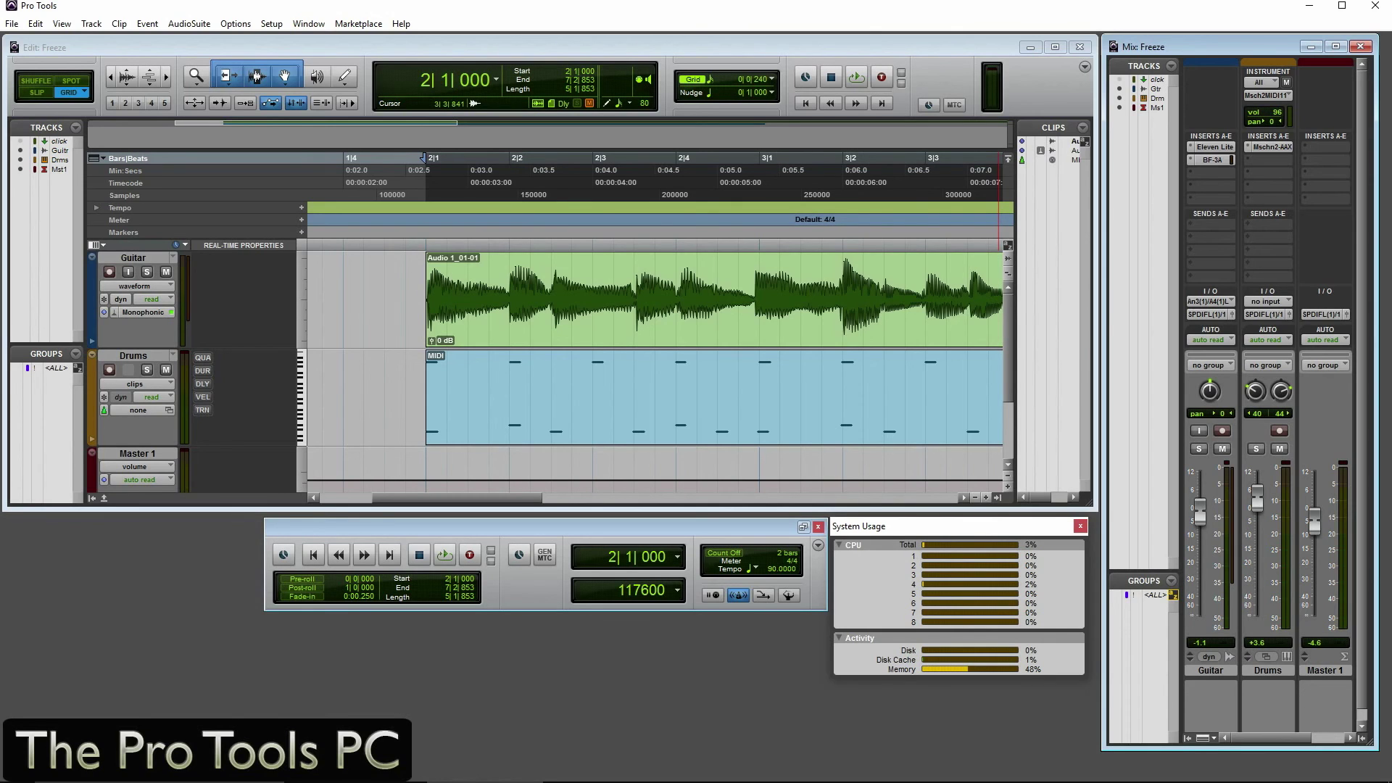
{"action": "right_click", "coordinate": [1211, 148]}
{"action": "right_click", "coordinate": [1210, 147]}
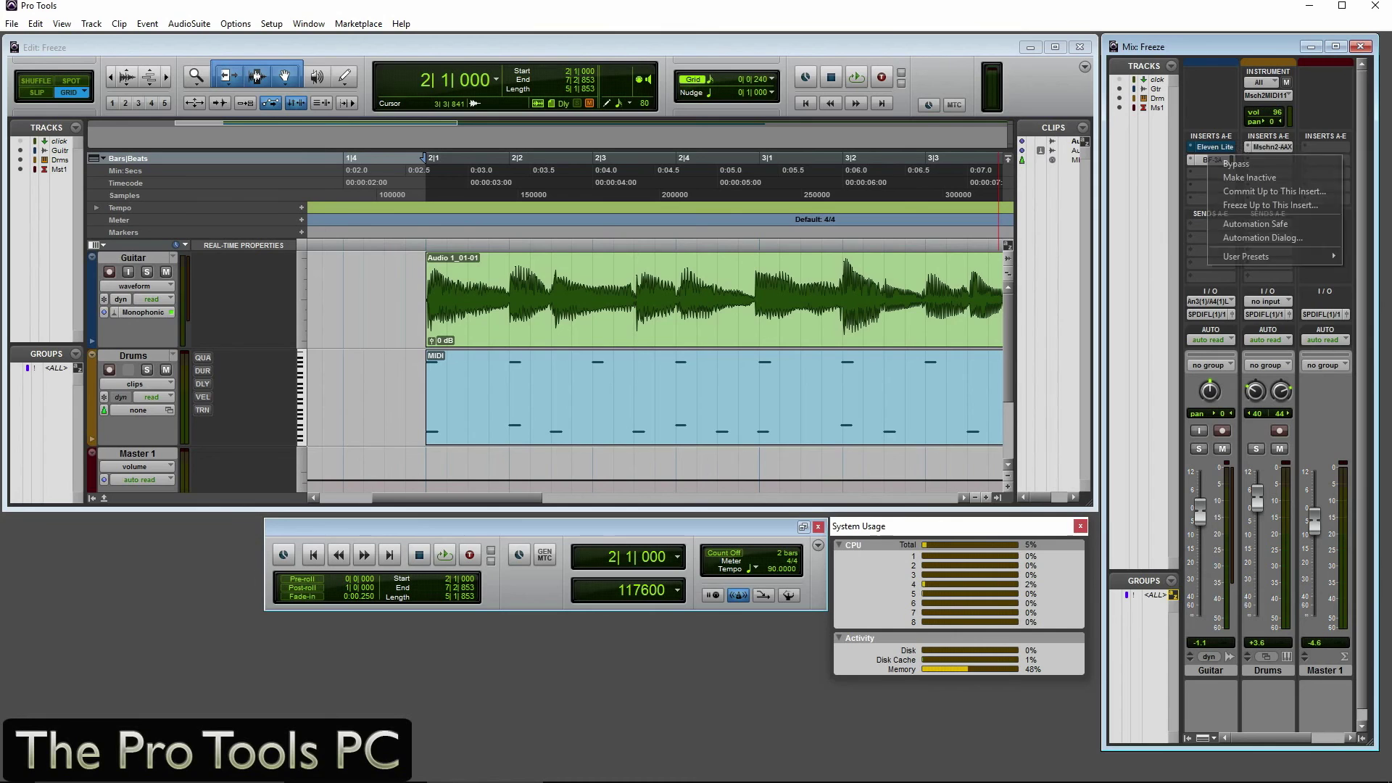
{"action": "left_click", "coordinate": [1236, 163]}
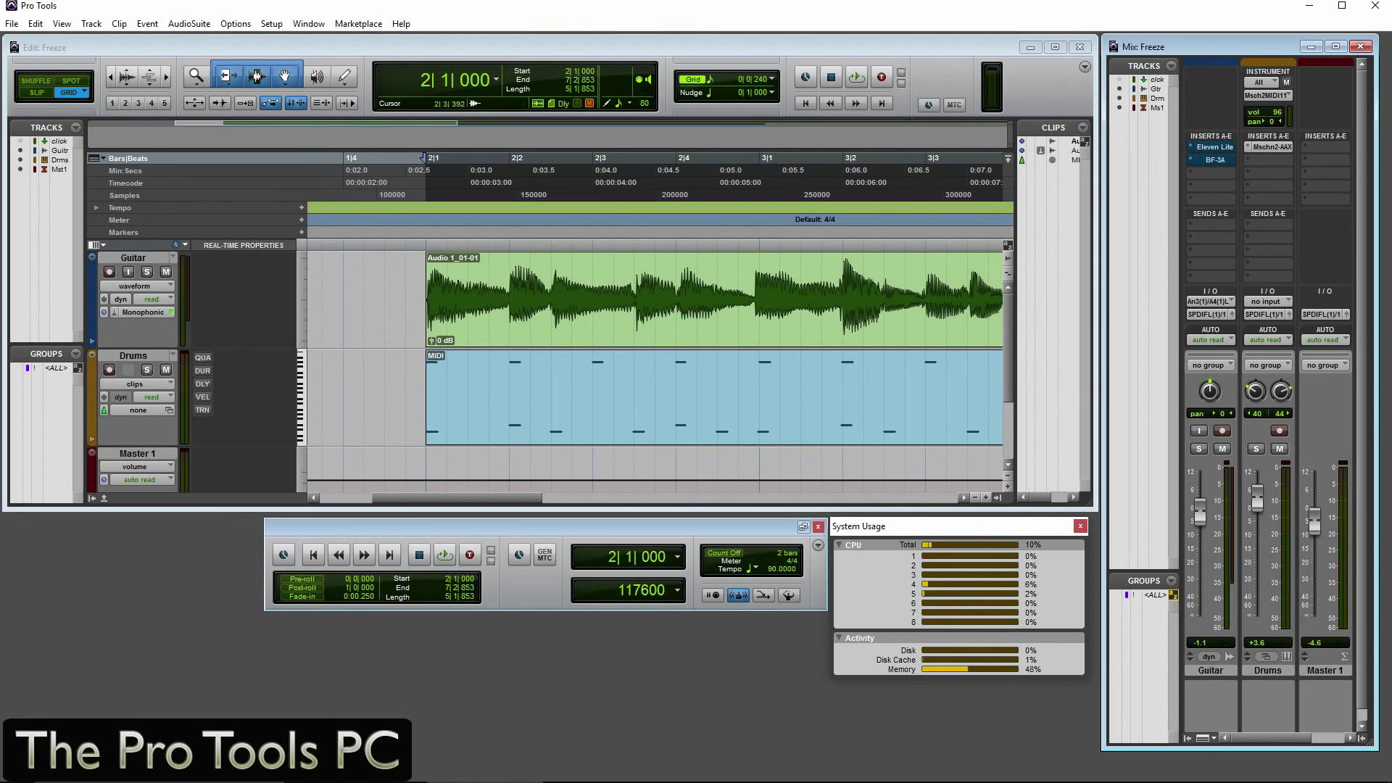
- Play back the session twice with BF-3A bypassed on the Guitar channel
{"action": "key", "text": "space"}
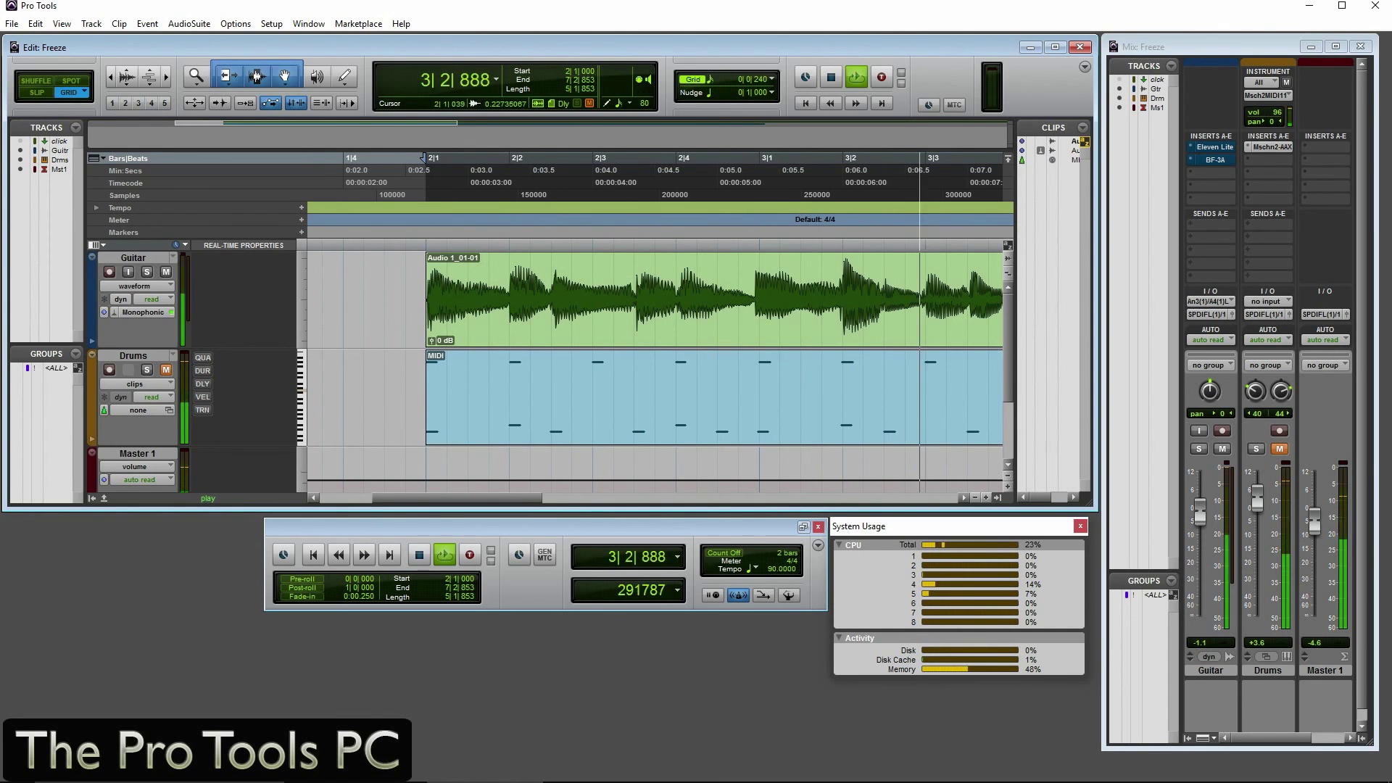
{"action": "key", "text": "space"}
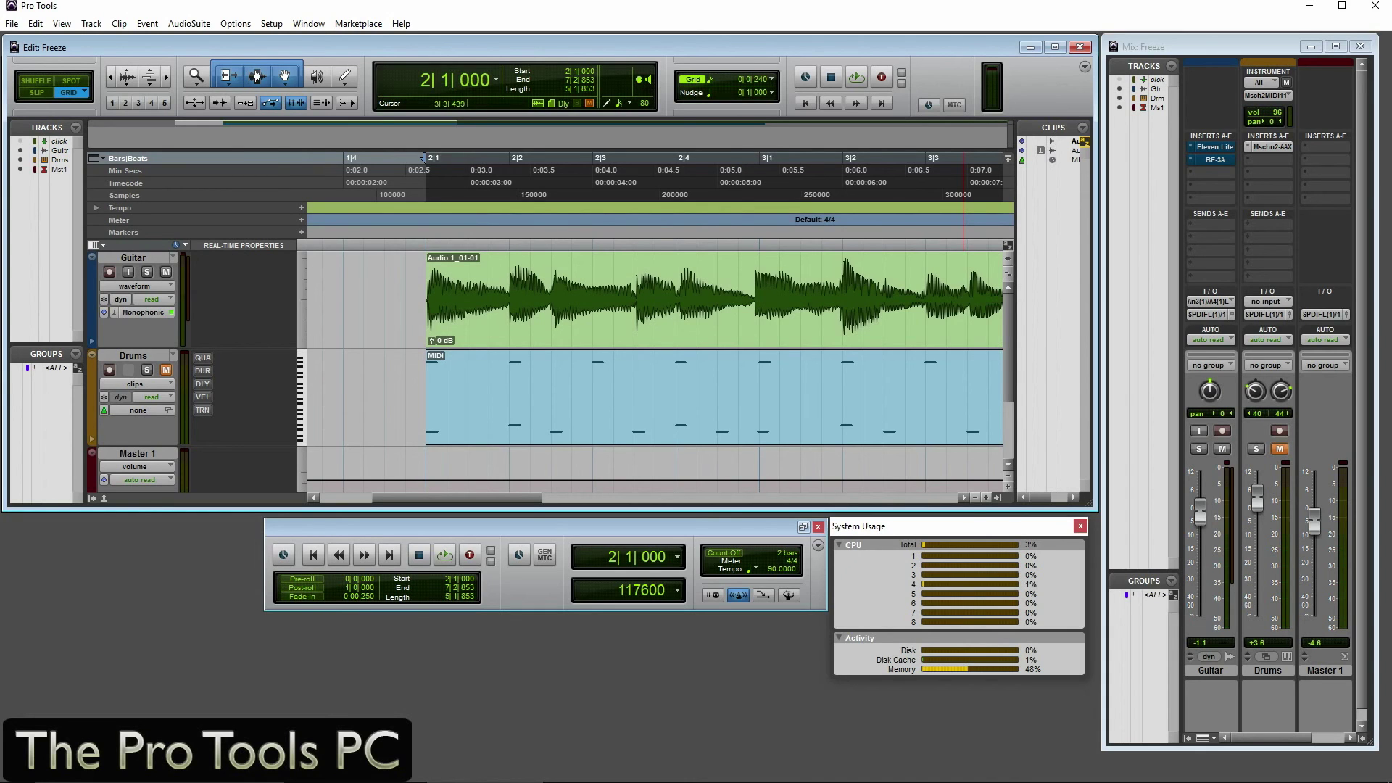
{"action": "right_click", "coordinate": [1210, 146]}
{"action": "key", "text": "Escape"}
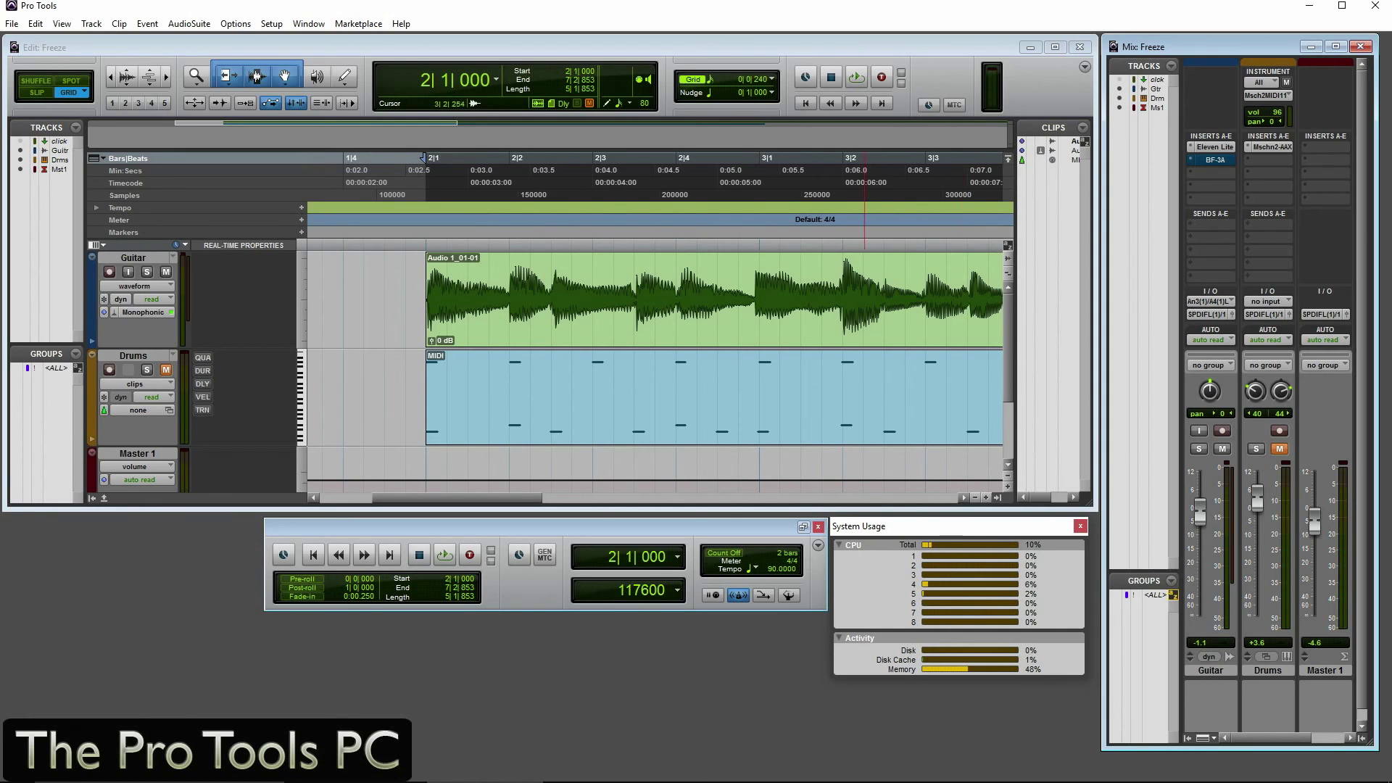
{"action": "left_click", "coordinate": [257, 76]}
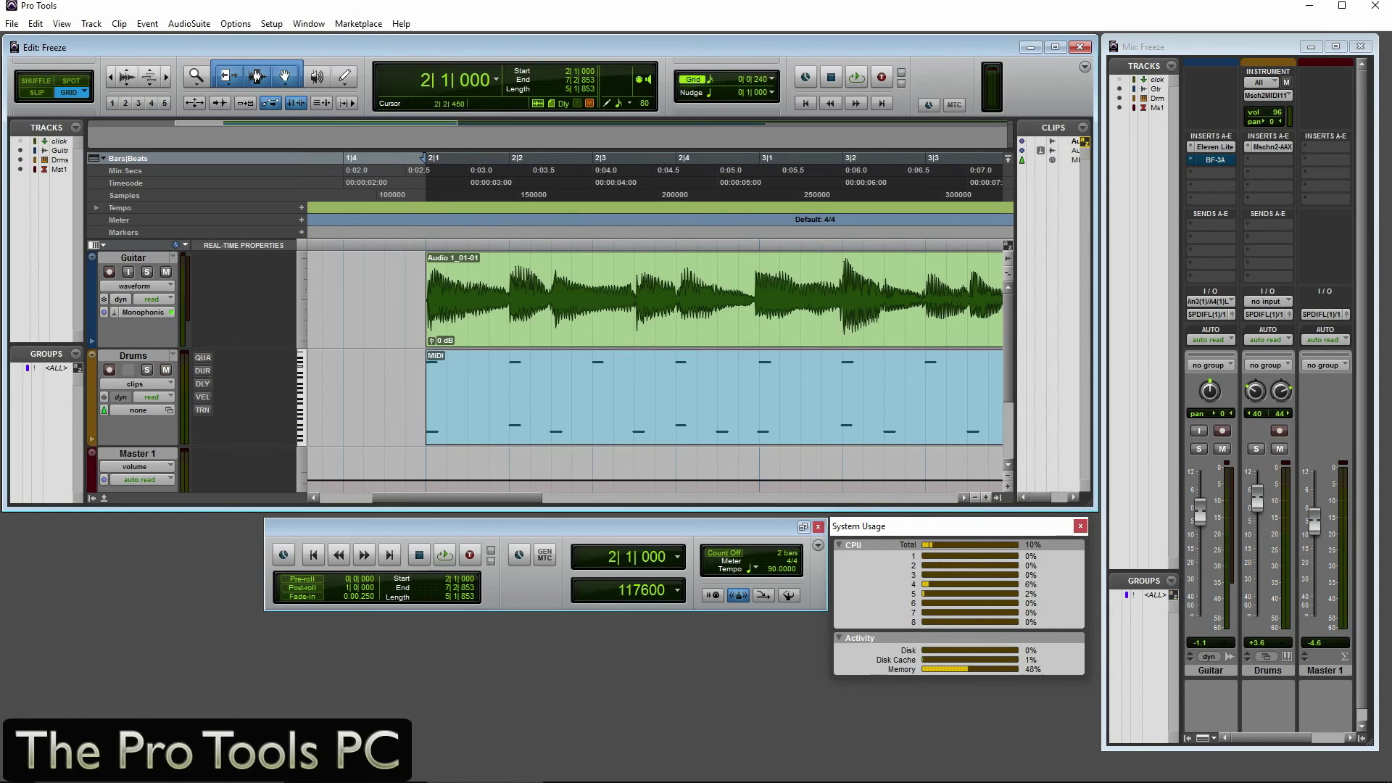
{"action": "key", "text": "space"}
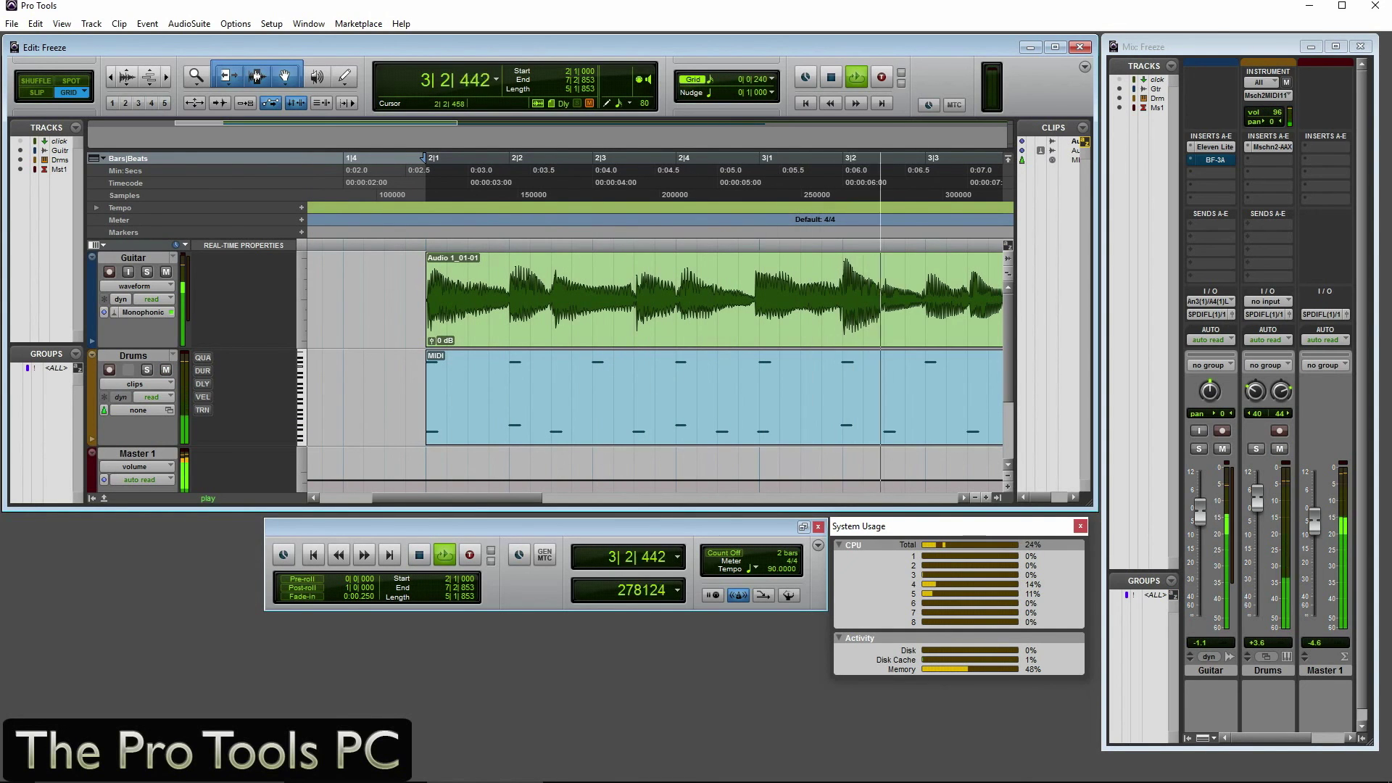
{"action": "key", "text": "space"}
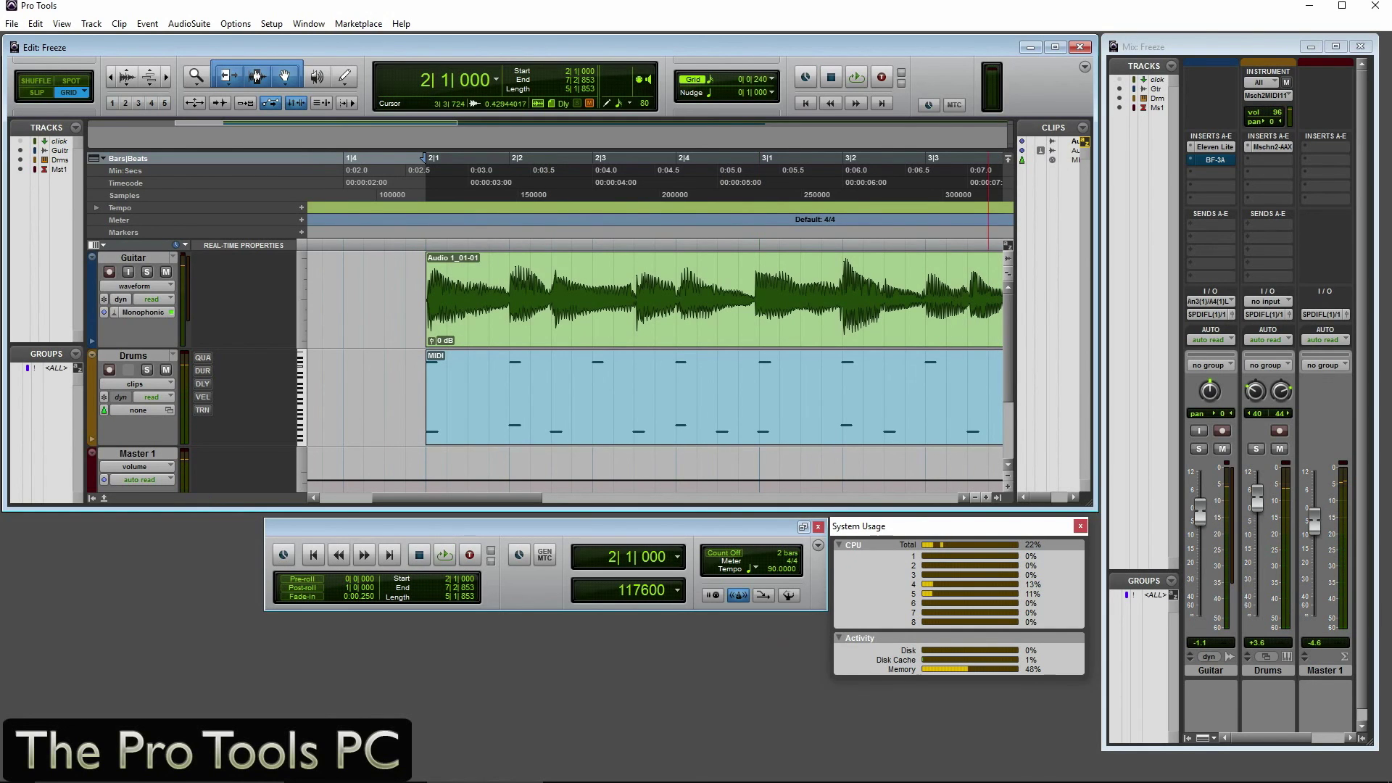
- Turn Bypass off on the Guitar channel's BF-3A insert
{"action": "right_click", "coordinate": [1209, 160]}
{"action": "left_click", "coordinate": [1232, 162]}
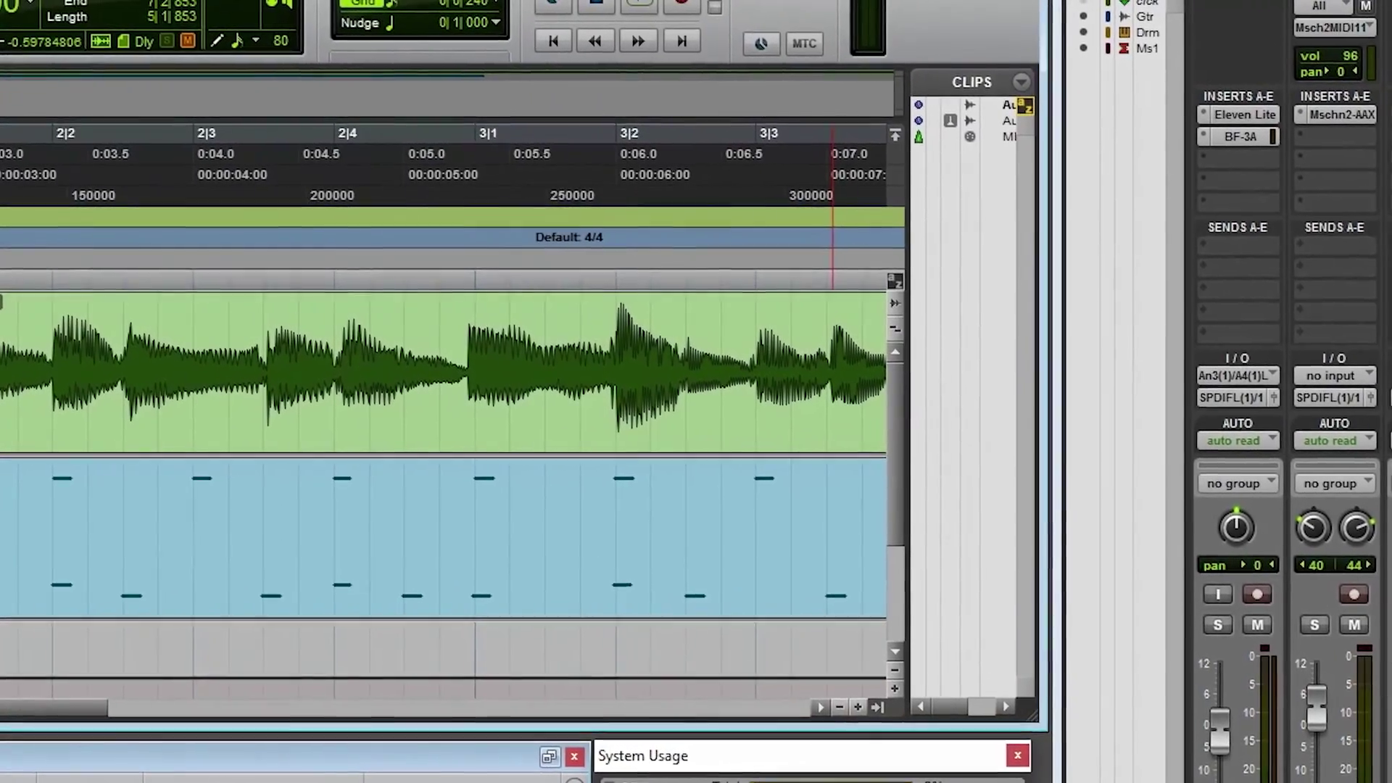
- Apply Freeze Up to This Insert on the Guitar's Eleven Lite insert
{"action": "right_click", "coordinate": [1237, 116]}
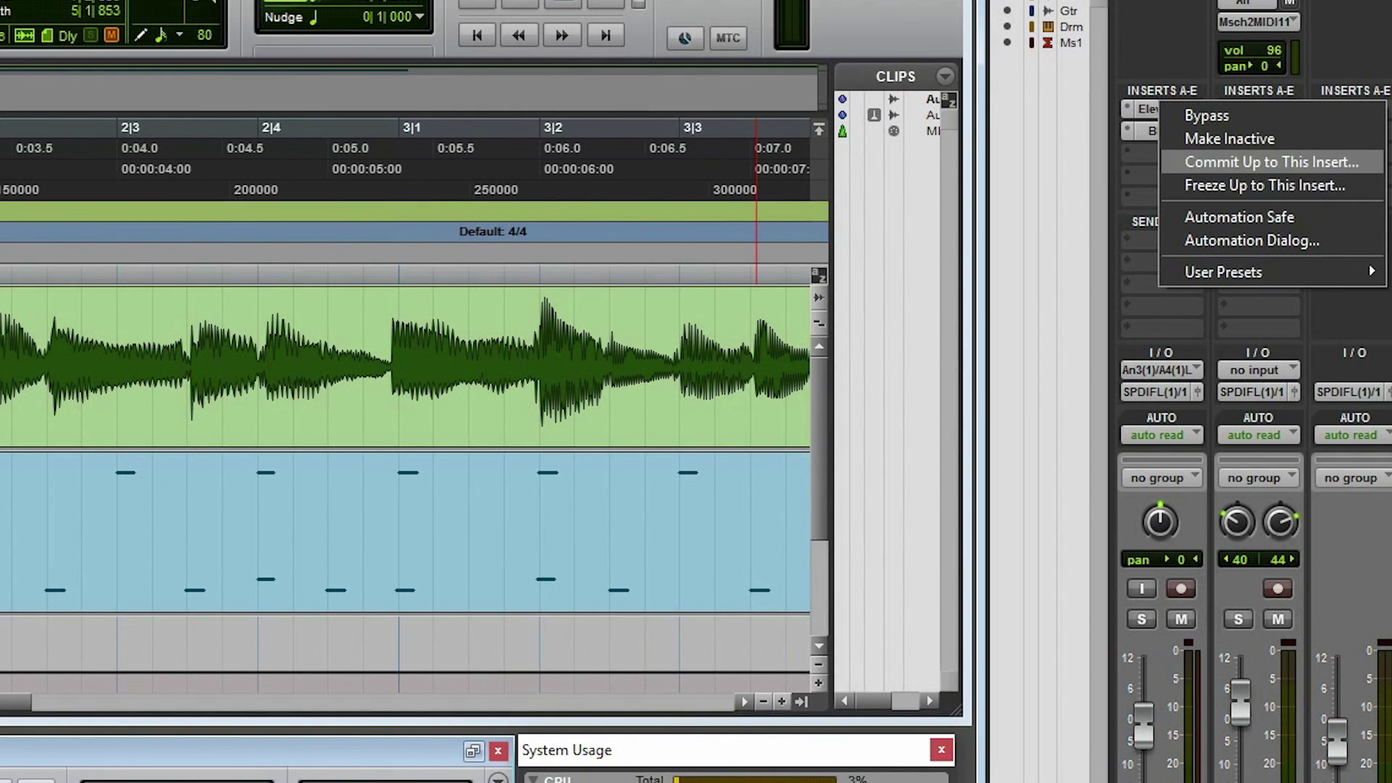
{"action": "left_click", "coordinate": [1264, 185]}
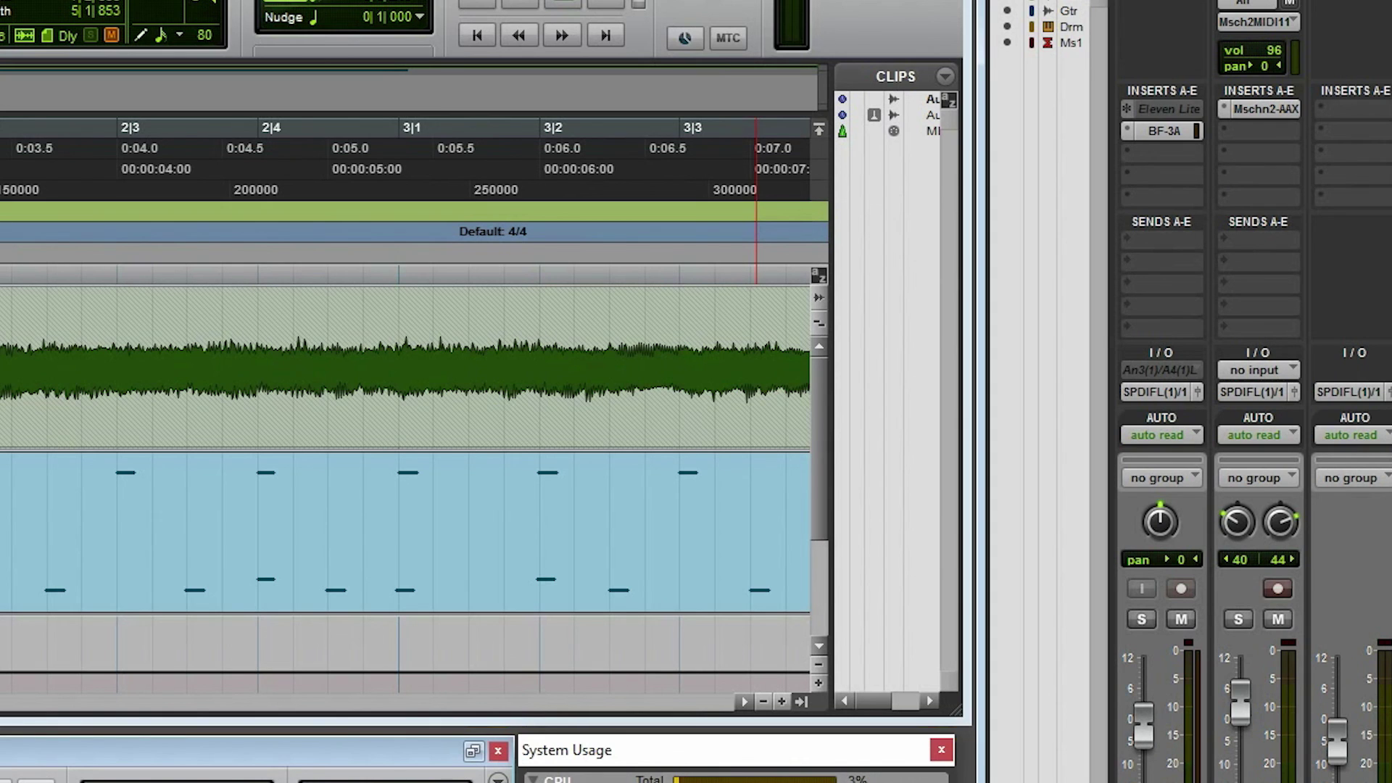
- From the Mix window, refreeze the Guitar up to Eleven Lite so BF-3A stays live
{"action": "right_click", "coordinate": [1153, 131]}
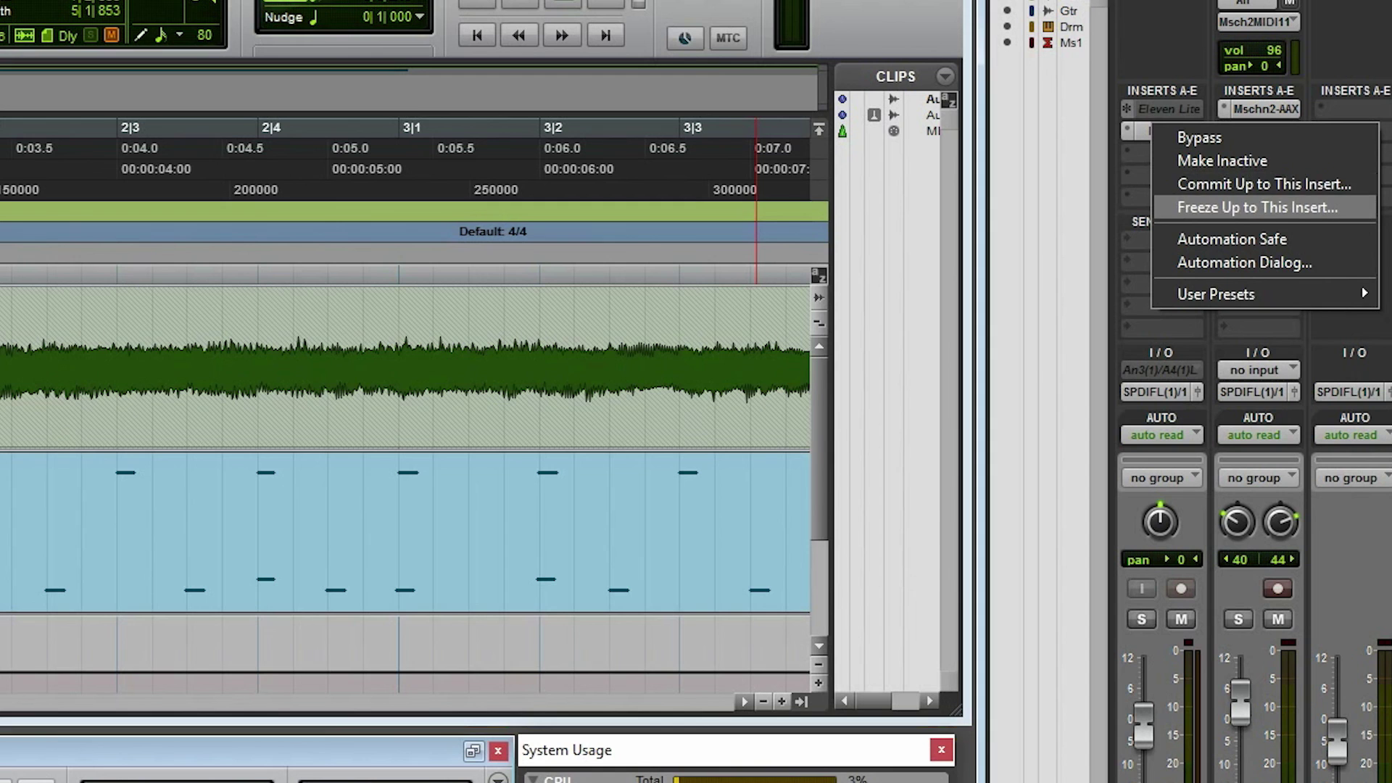
{"action": "key", "text": "Escape"}
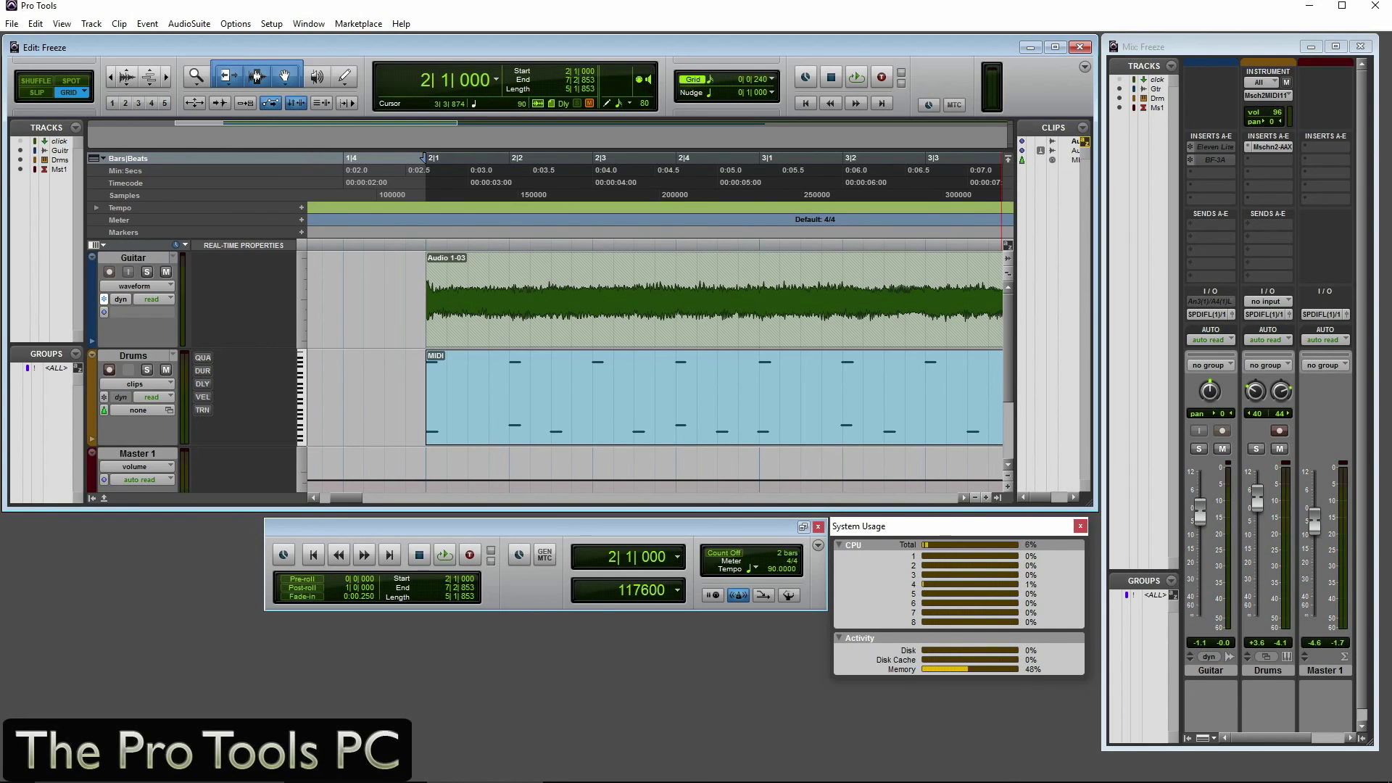
{"action": "key", "text": "ctrl+equal"}
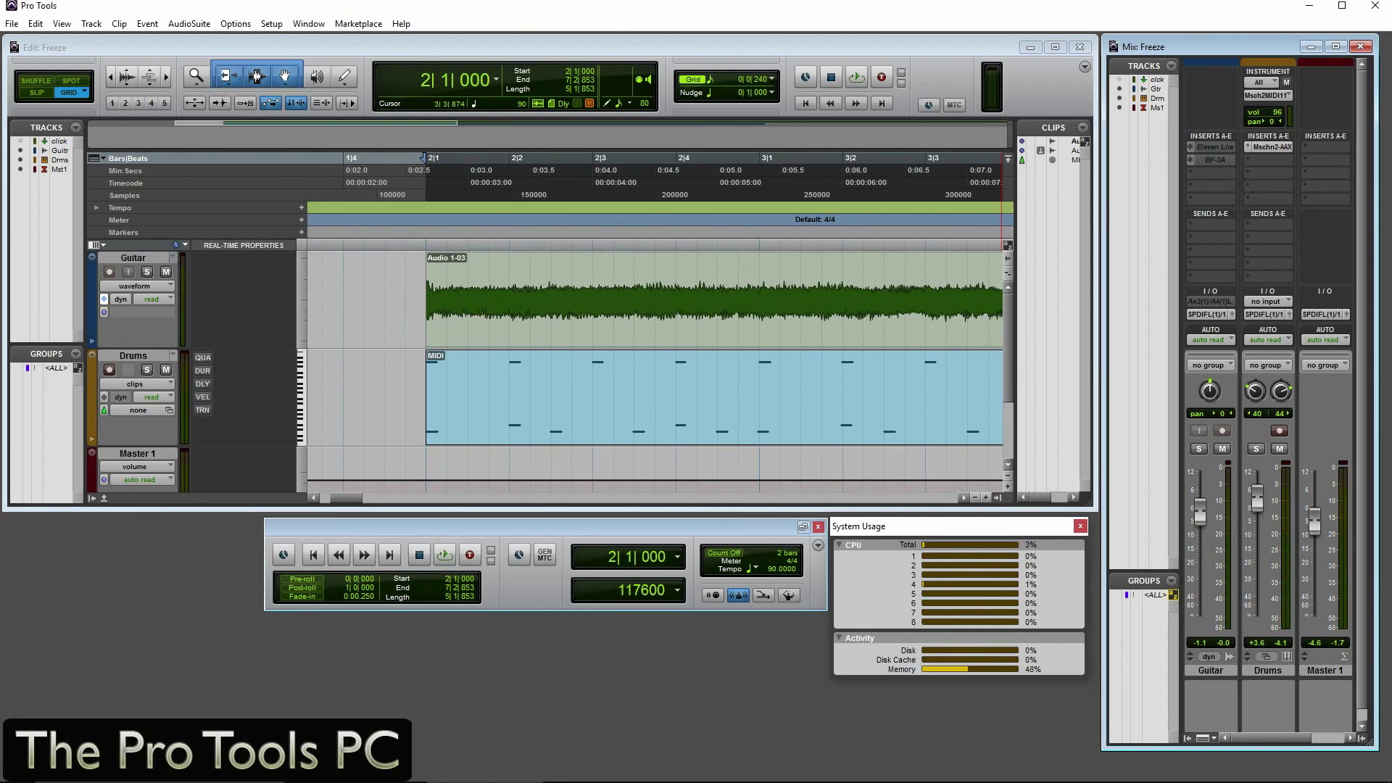
{"action": "right_click", "coordinate": [1208, 146]}
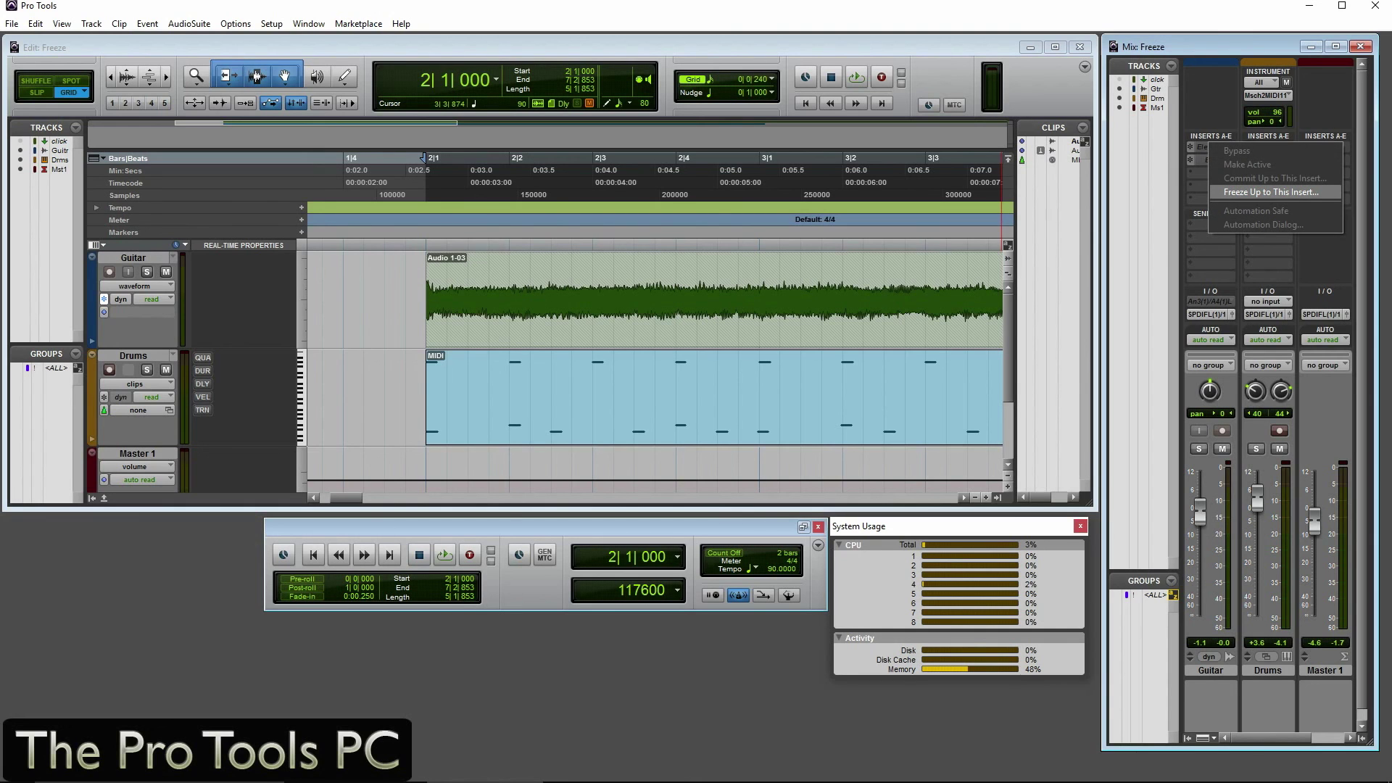
{"action": "left_click", "coordinate": [1270, 192]}
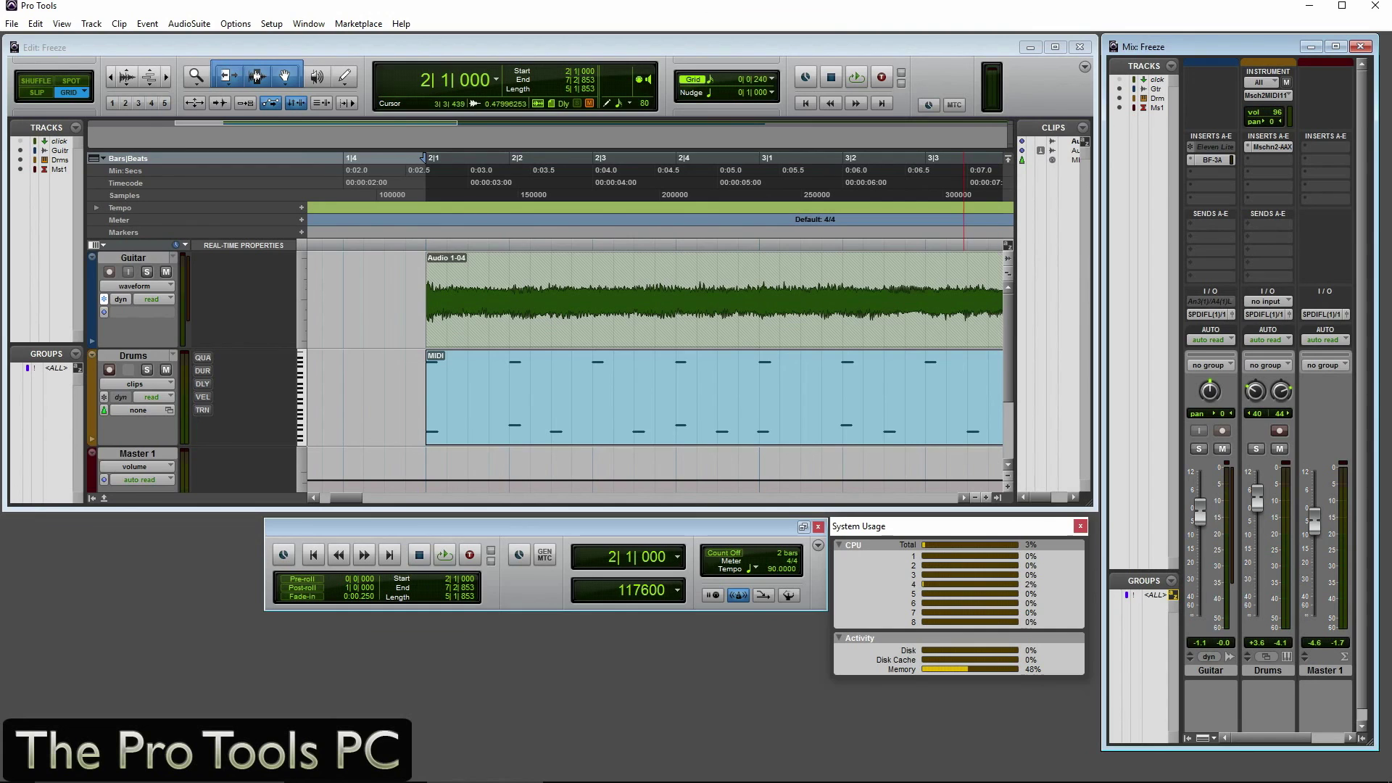
- Undo the freeze to restore the Guitar track's original audio
{"action": "key", "text": "ctrl+z"}
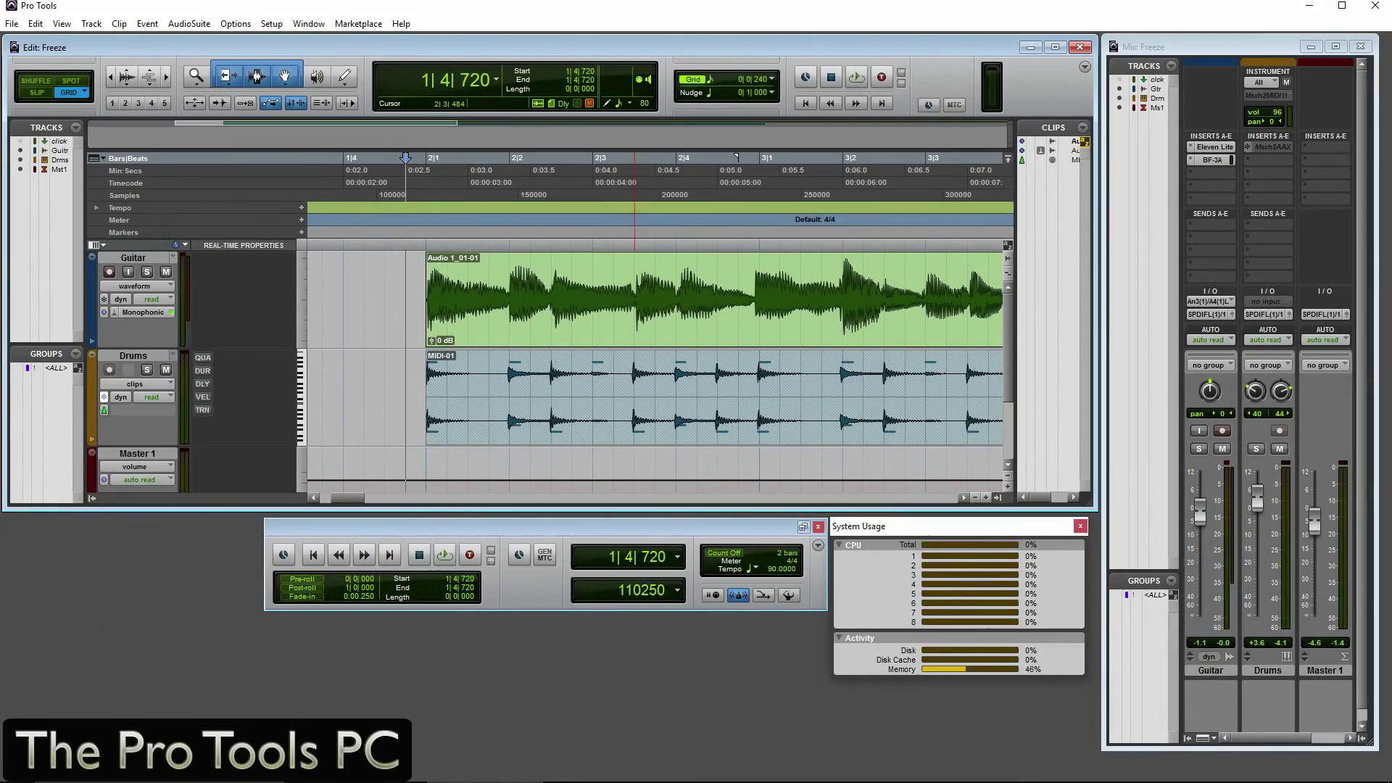
{"action": "key", "text": "space"}
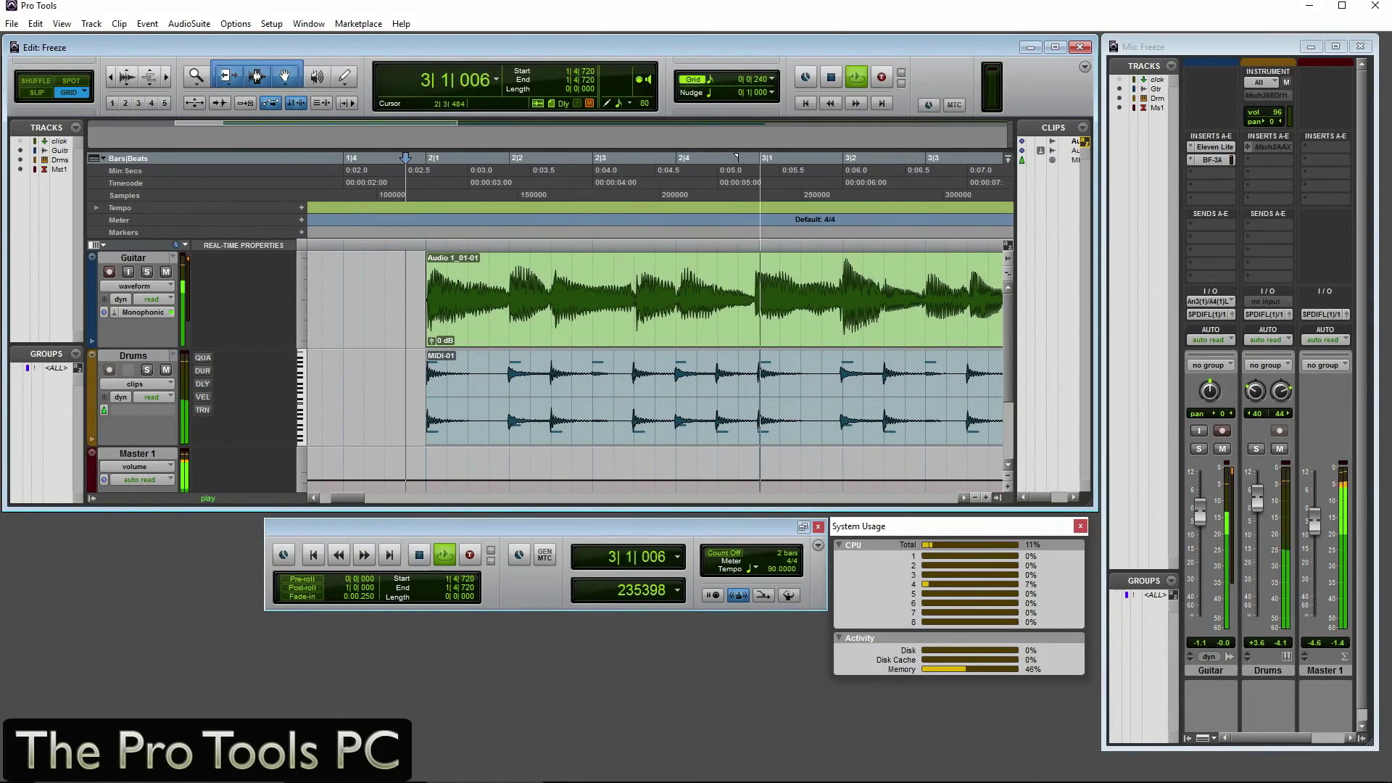
{"action": "key", "text": "space"}
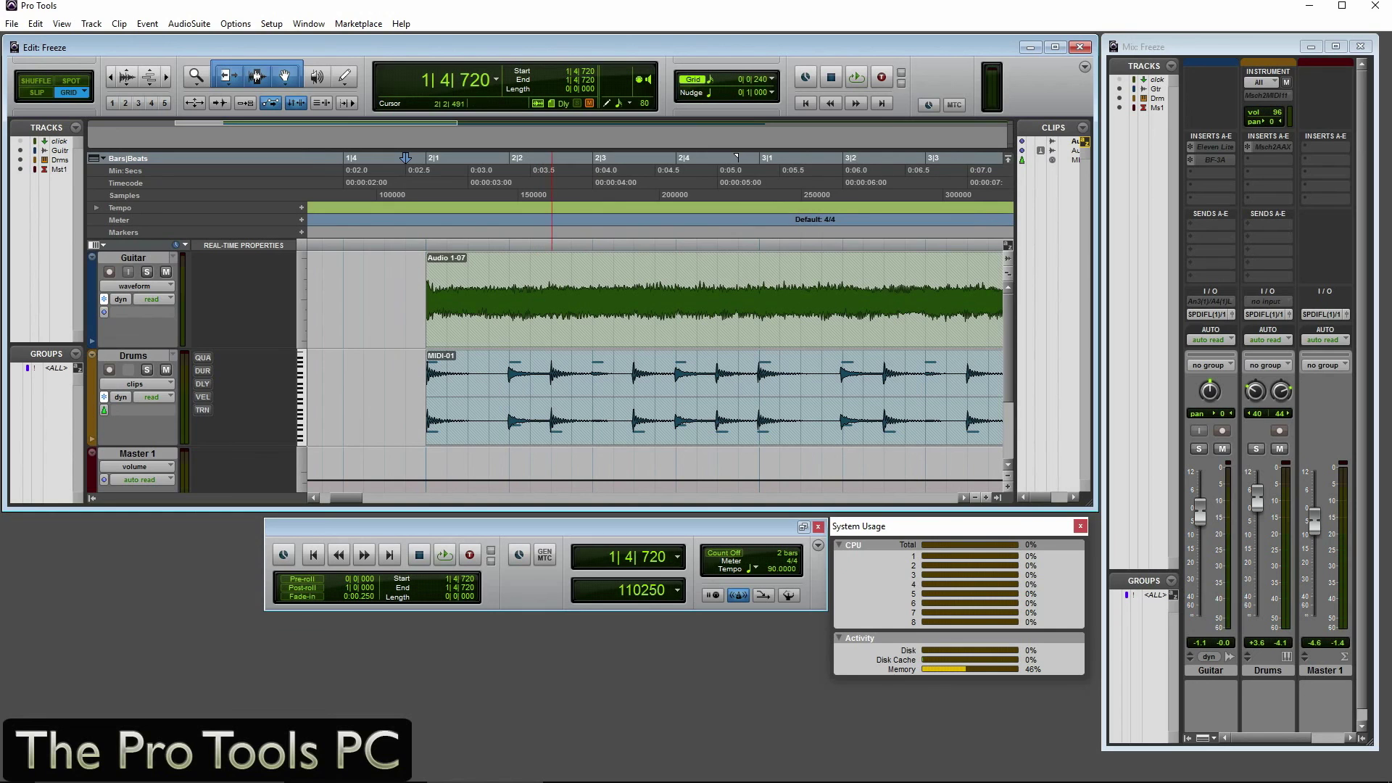
{"action": "key", "text": "space"}
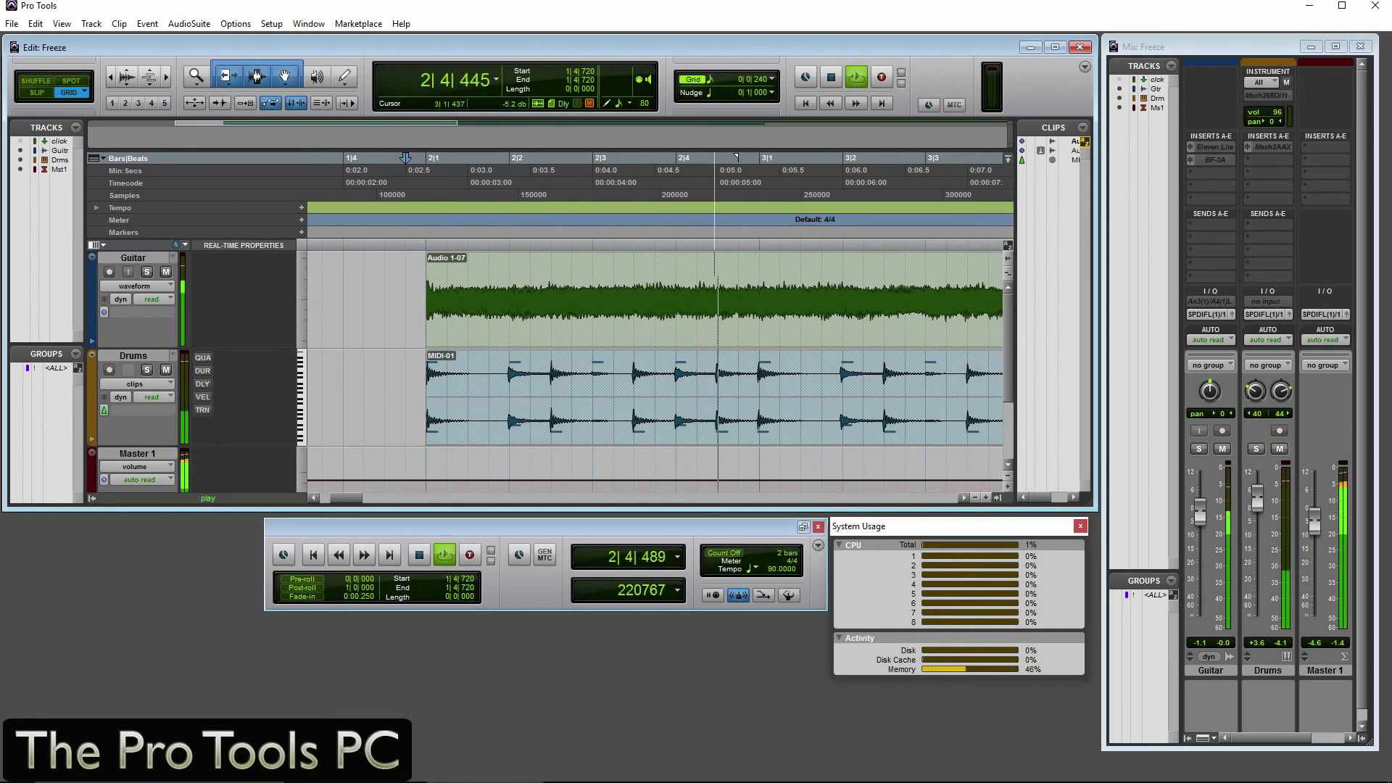
{"action": "key", "text": "space"}
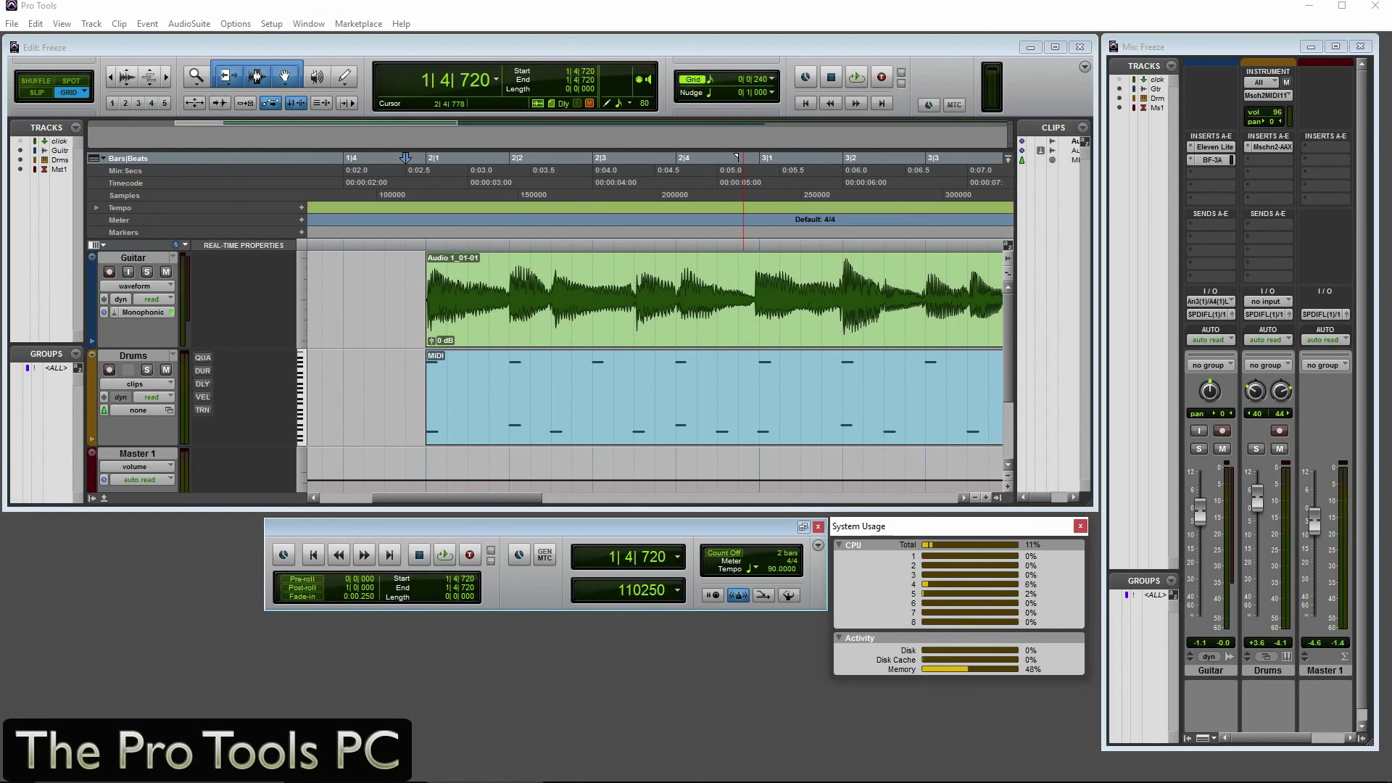
{"action": "left_click", "coordinate": [420, 297]}
{"action": "key", "text": "space"}
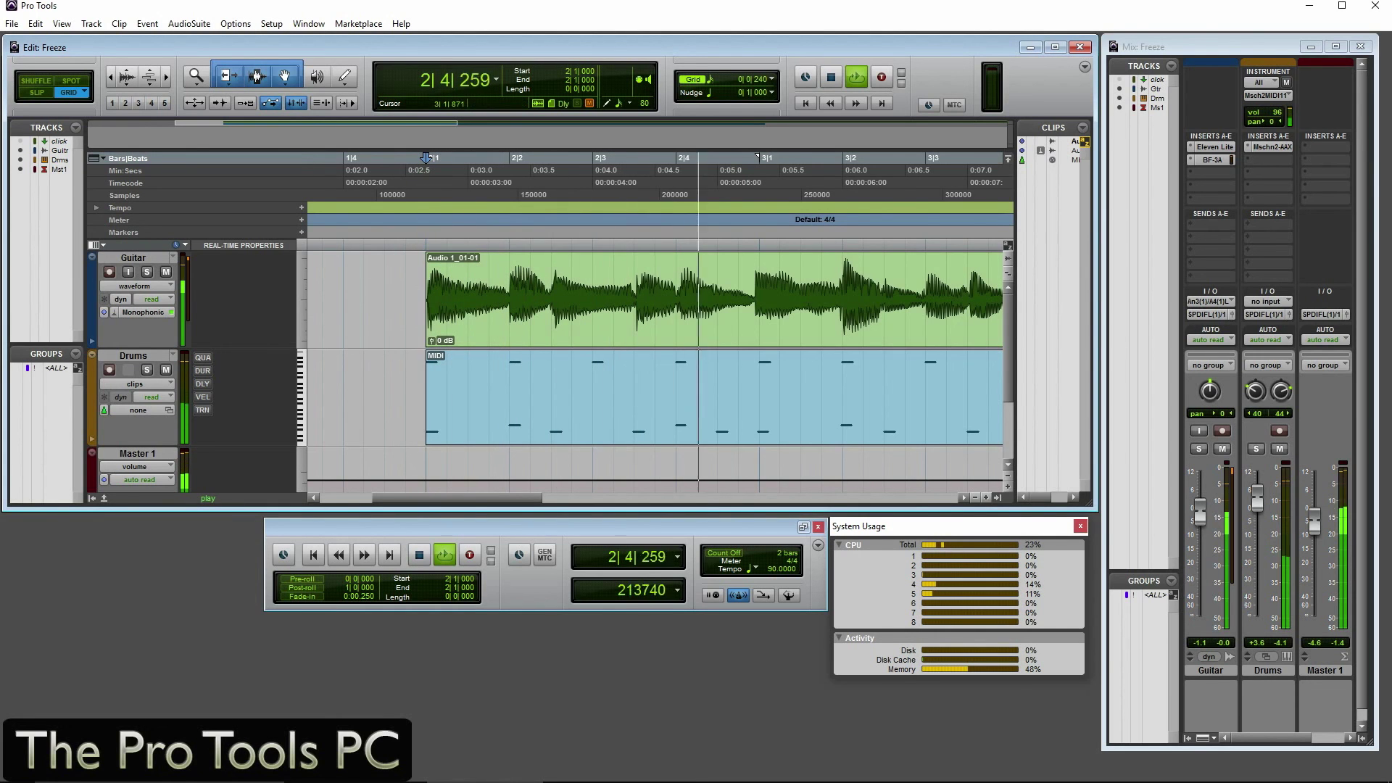
{"action": "key", "text": "space"}
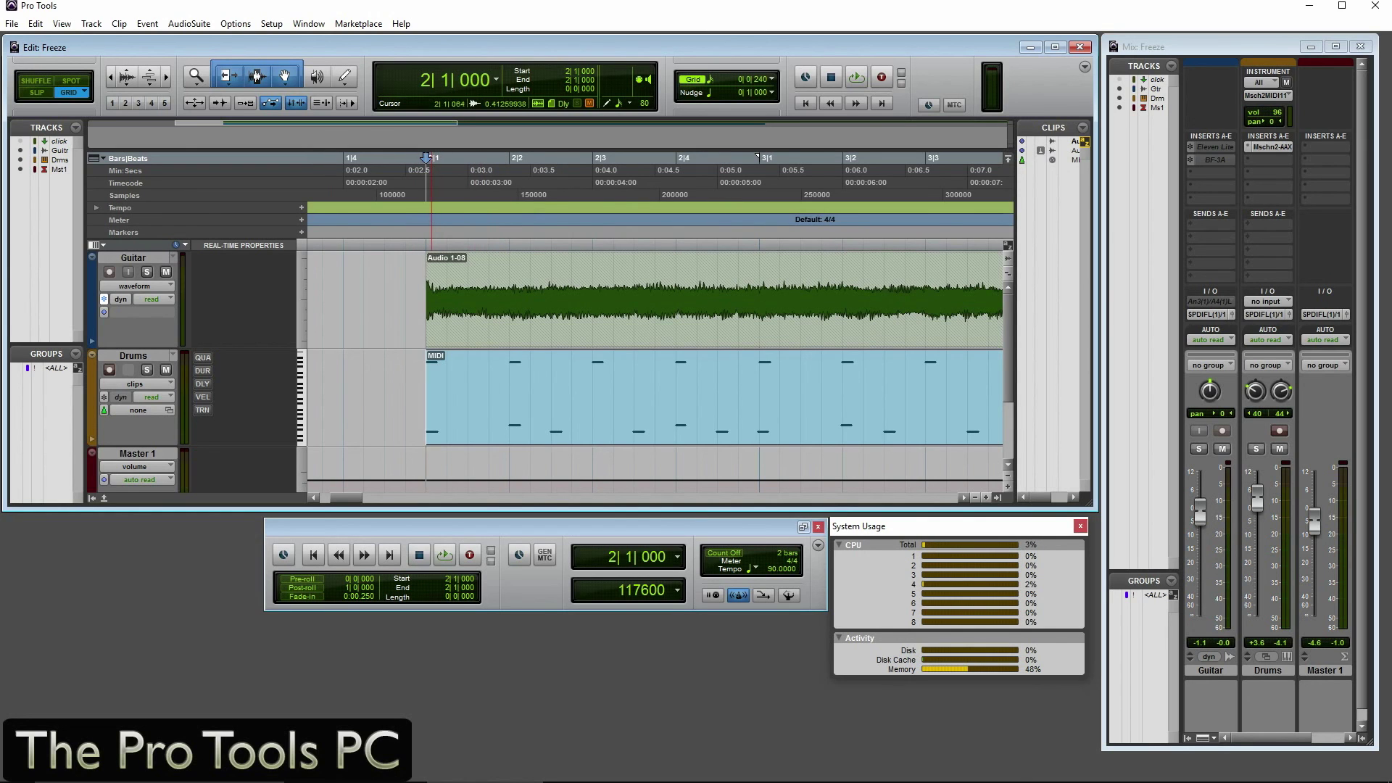
- Select the Guitar clip from 2|1|480 to 2|2|480, then reselect the whole clip
{"action": "key", "text": "shift+Tab"}
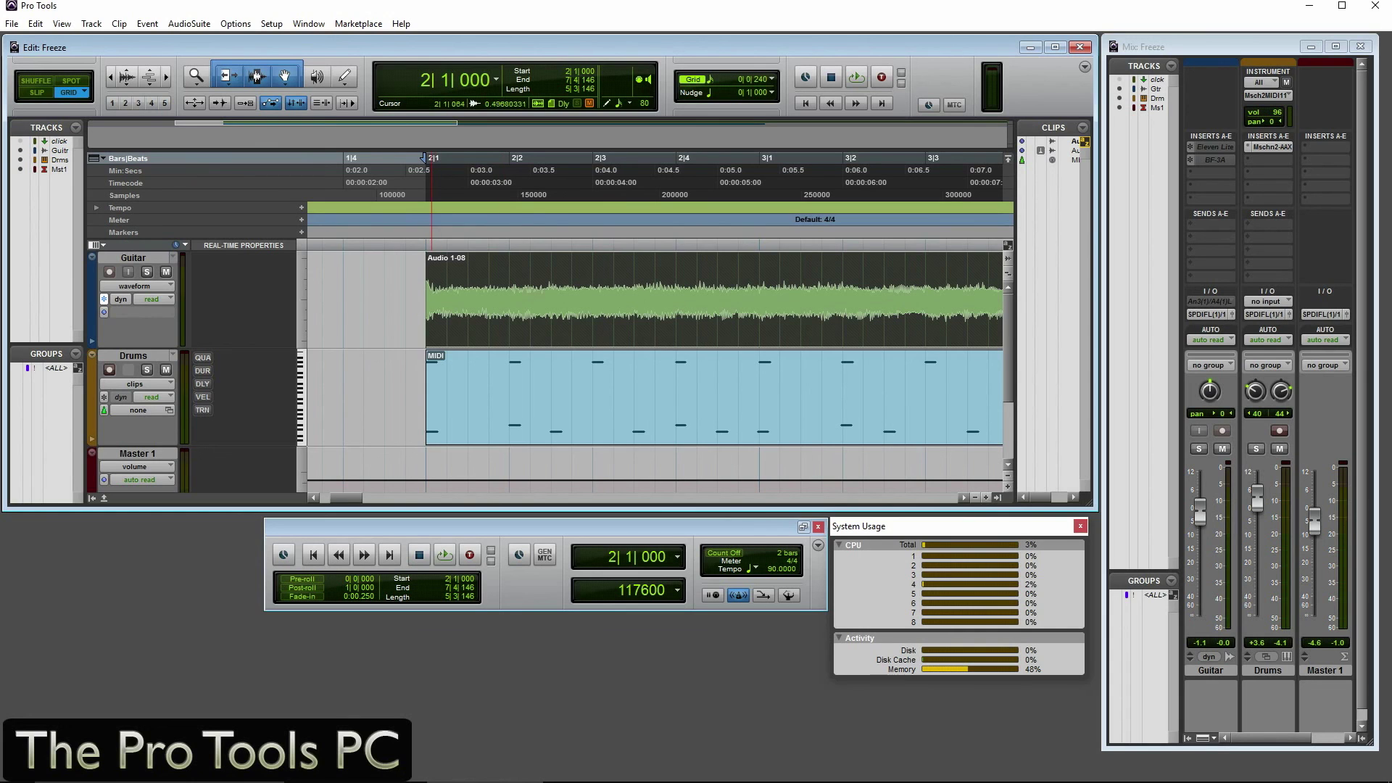
{"action": "left_click", "coordinate": [509, 225]}
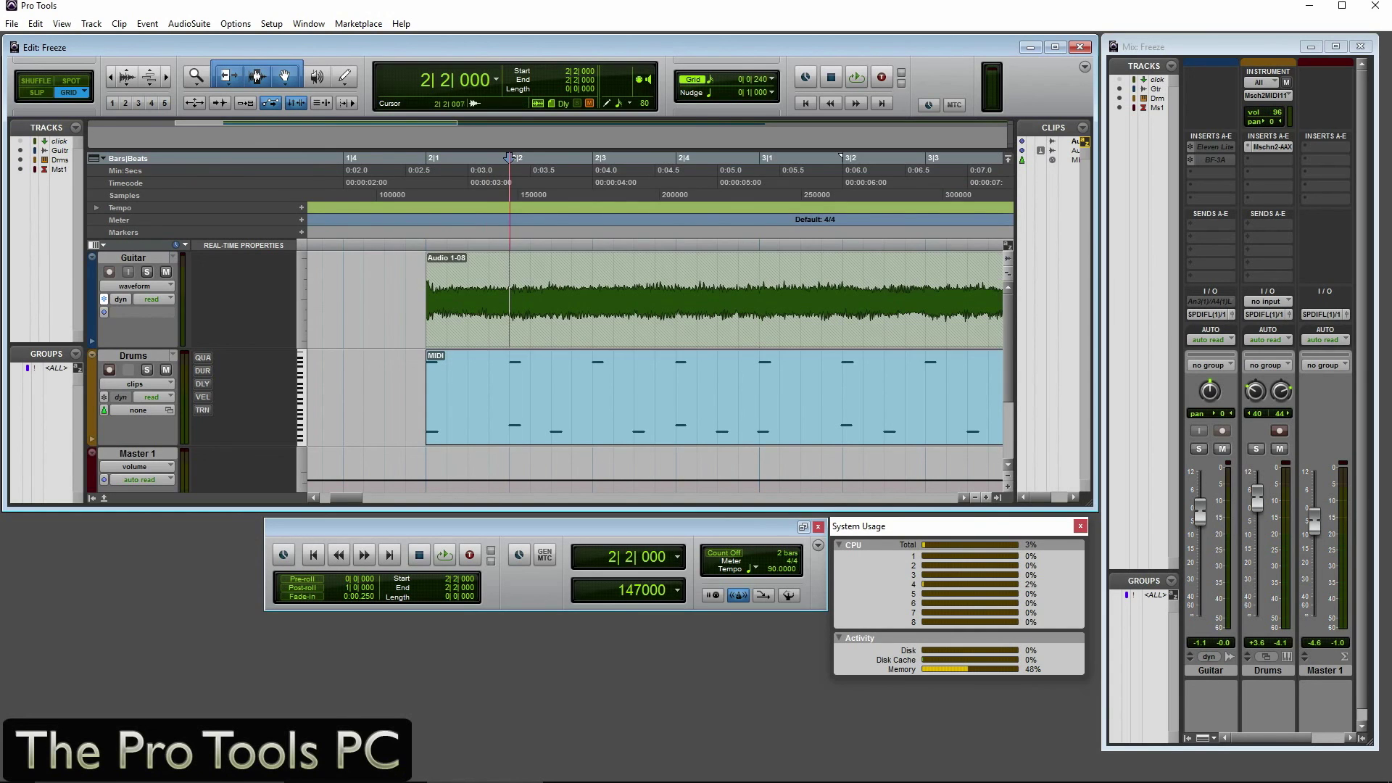
{"action": "left_click", "coordinate": [572, 158]}
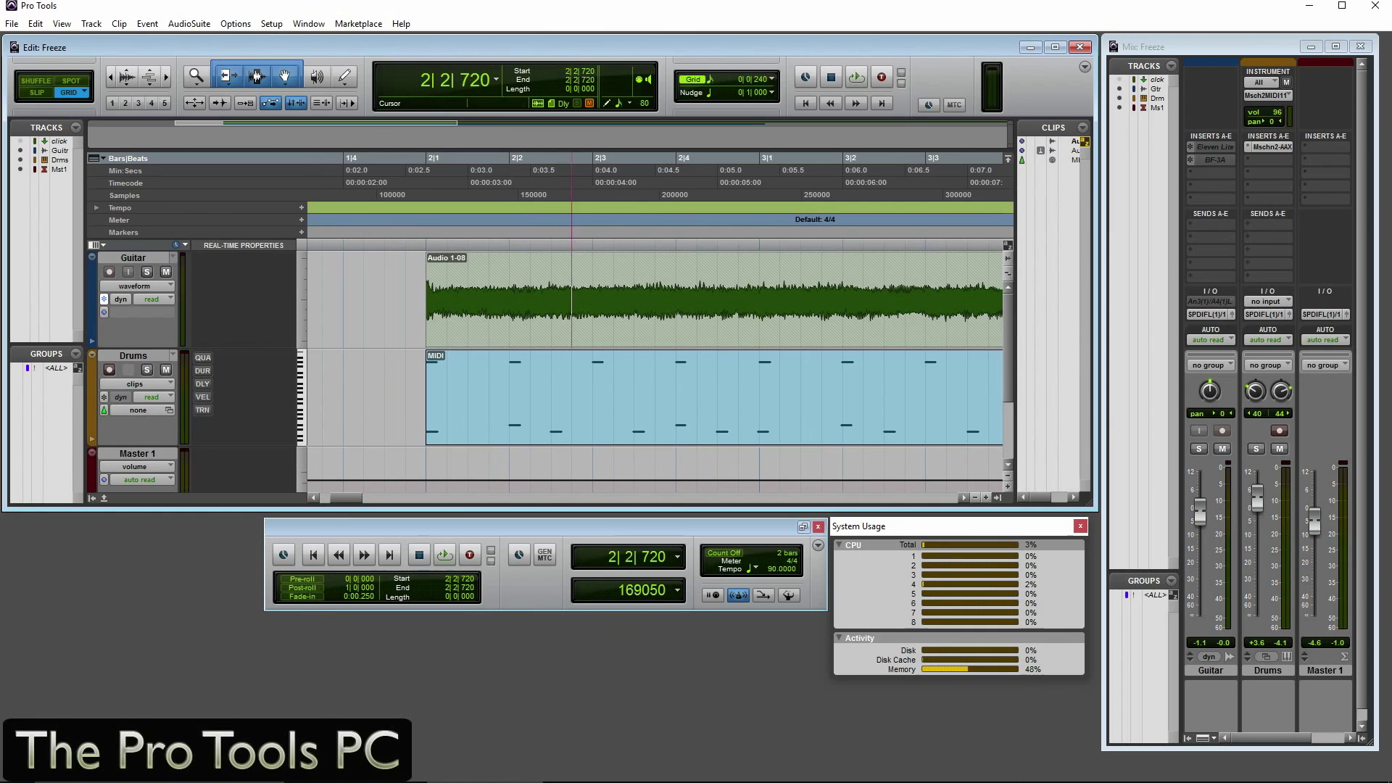
{"action": "left_click", "coordinate": [467, 157]}
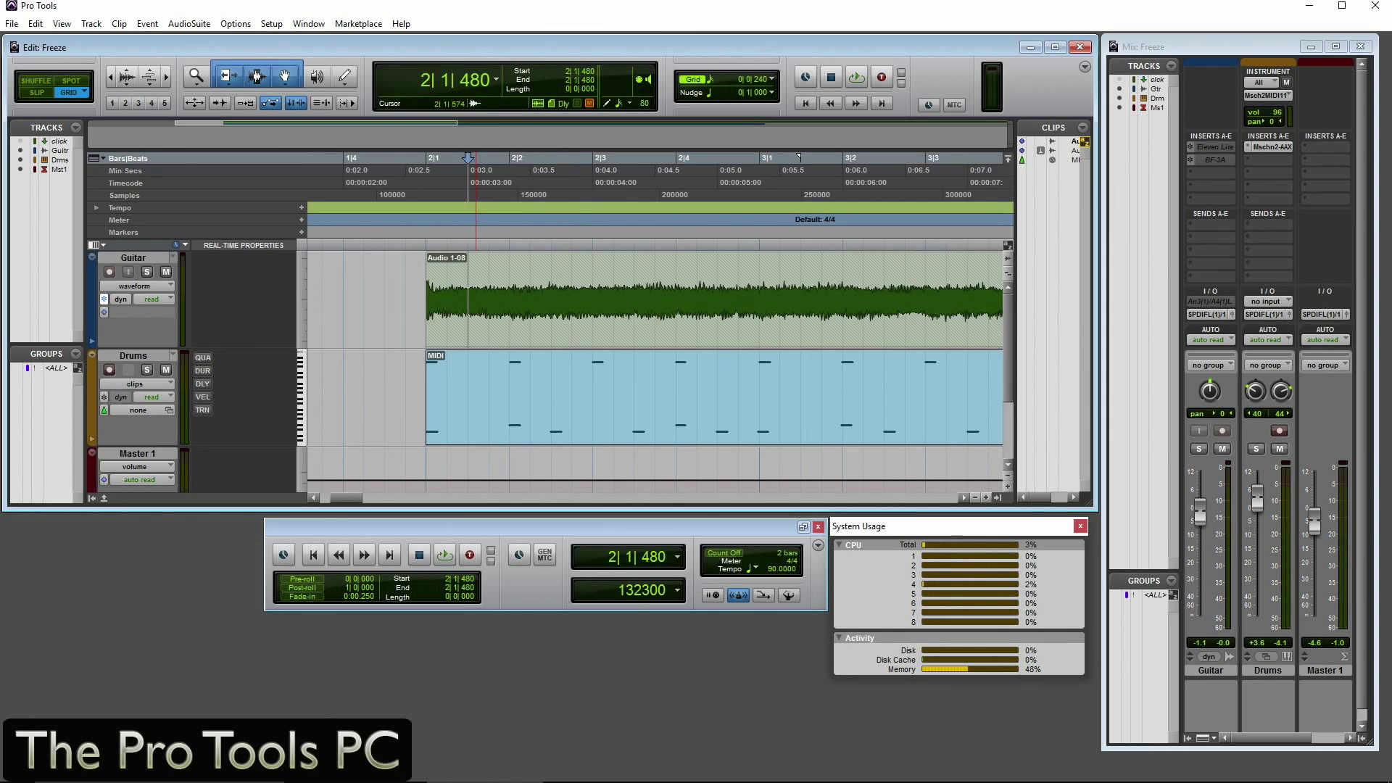
{"action": "left_click_drag", "start_coordinate": [467, 157], "coordinate": [552, 157]}
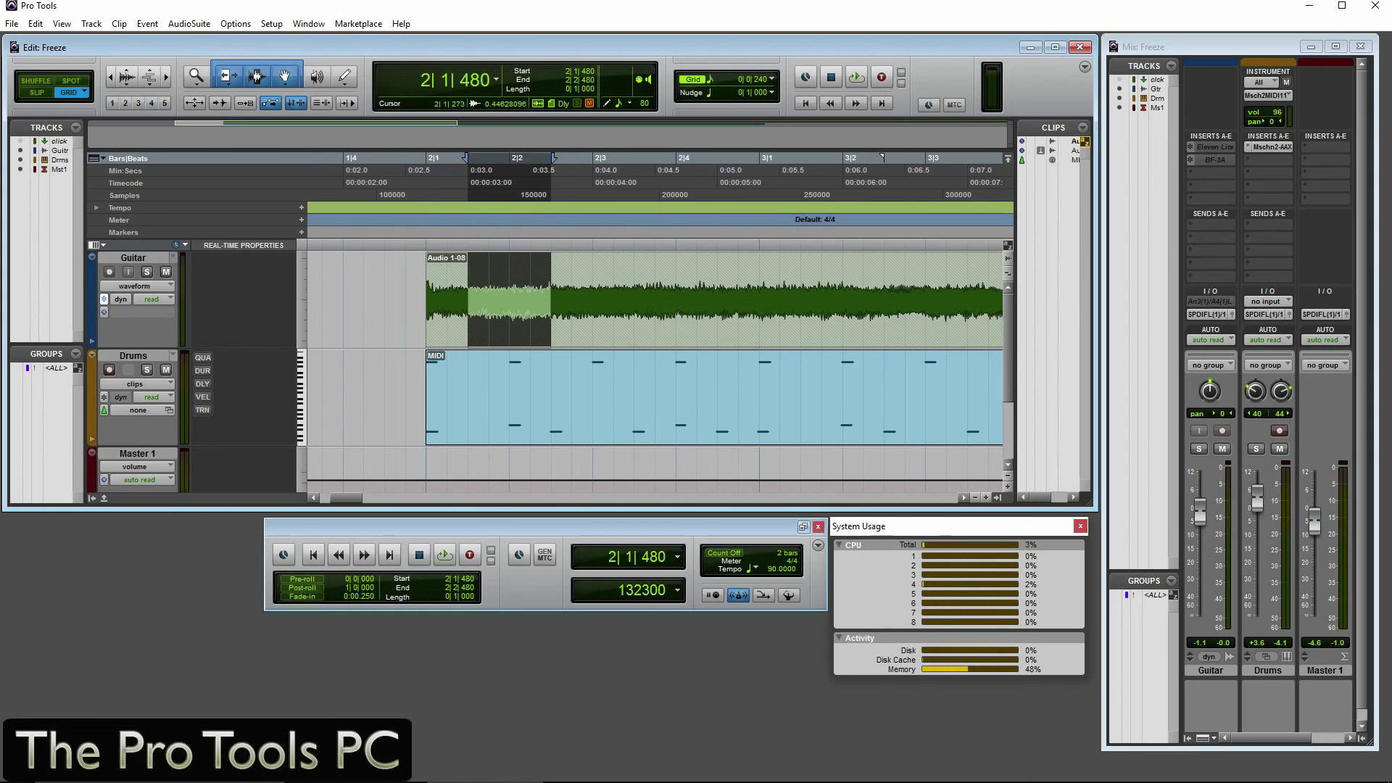
{"action": "left_click", "coordinate": [427, 158]}
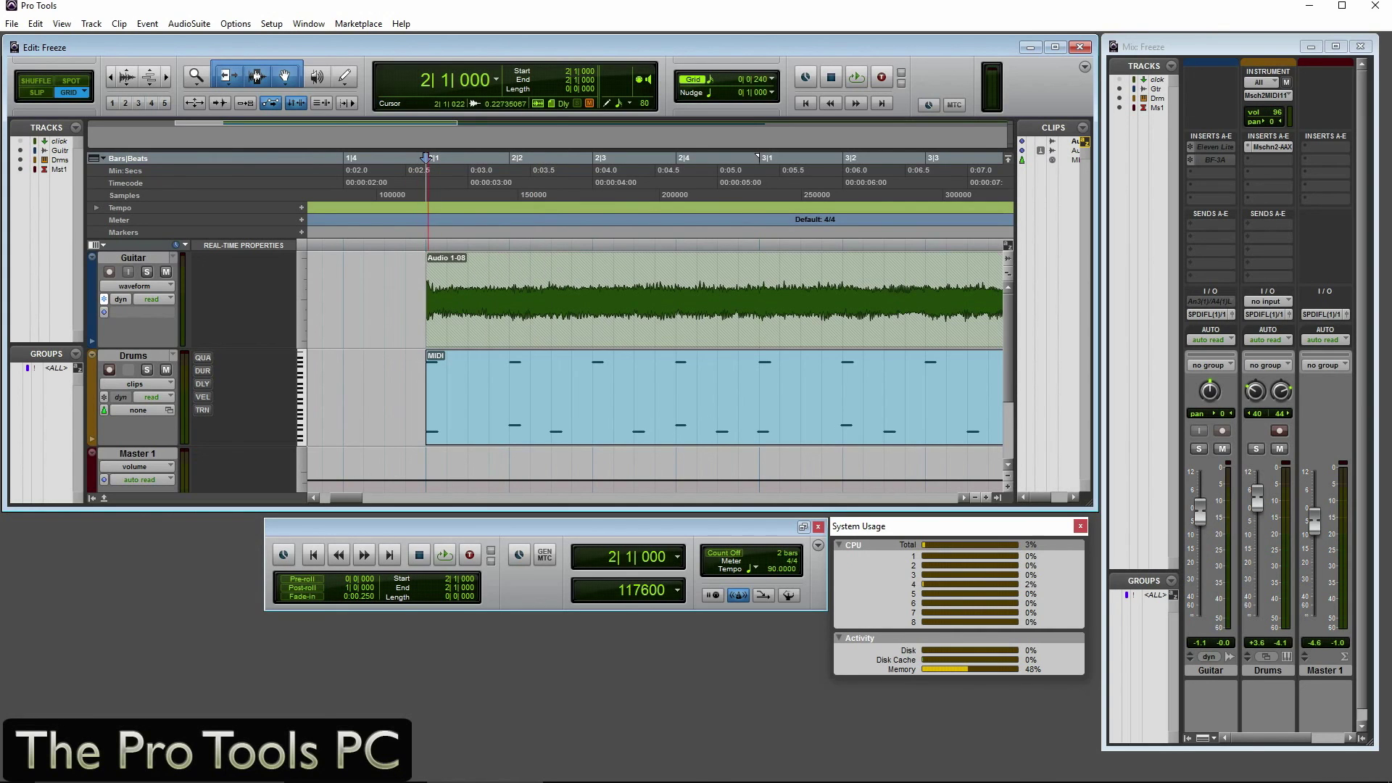
{"action": "key", "text": "shift+Tab"}
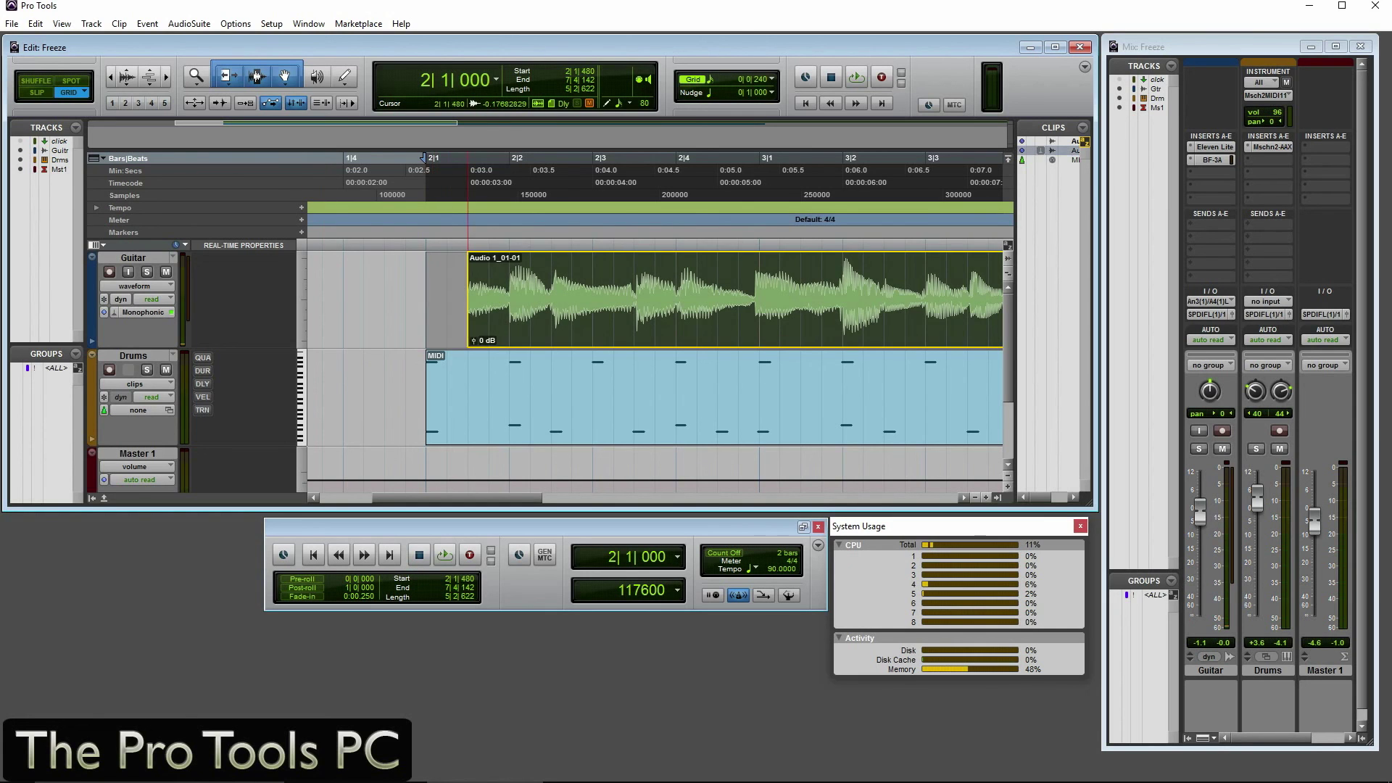
- Trim the Guitar clip's start back to 2|1|000 and deselect it
{"action": "left_click_drag", "start_coordinate": [467, 297], "coordinate": [427, 297]}
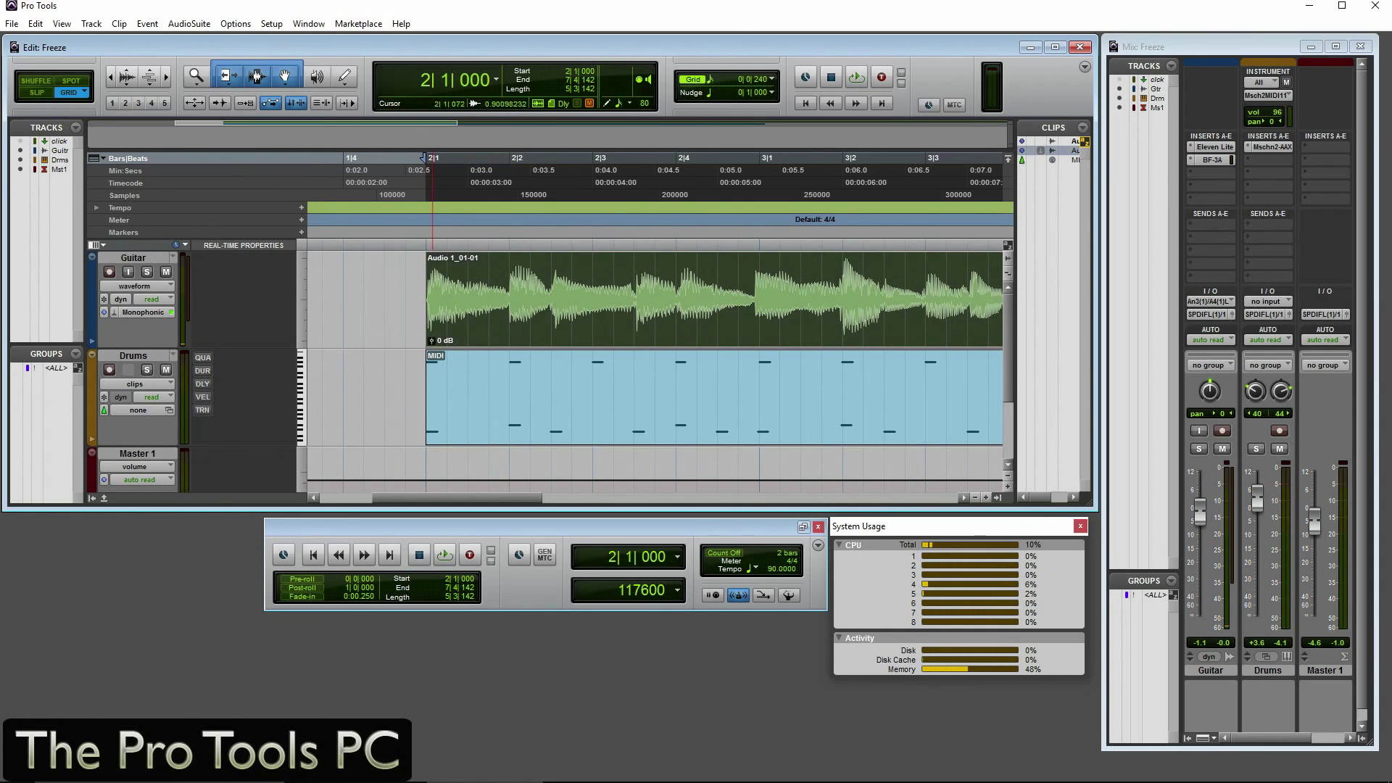
{"action": "left_click", "coordinate": [433, 275]}
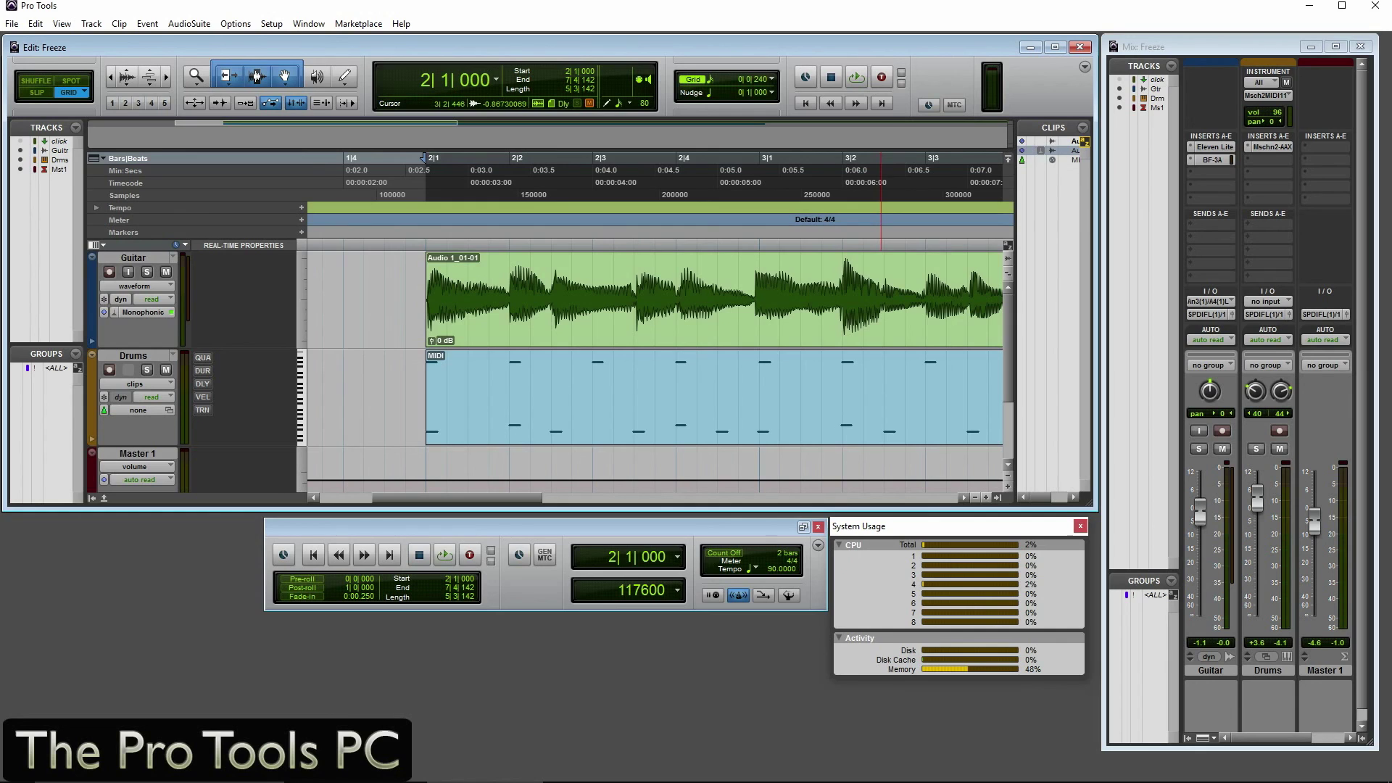
{"action": "right_click", "coordinate": [1211, 160]}
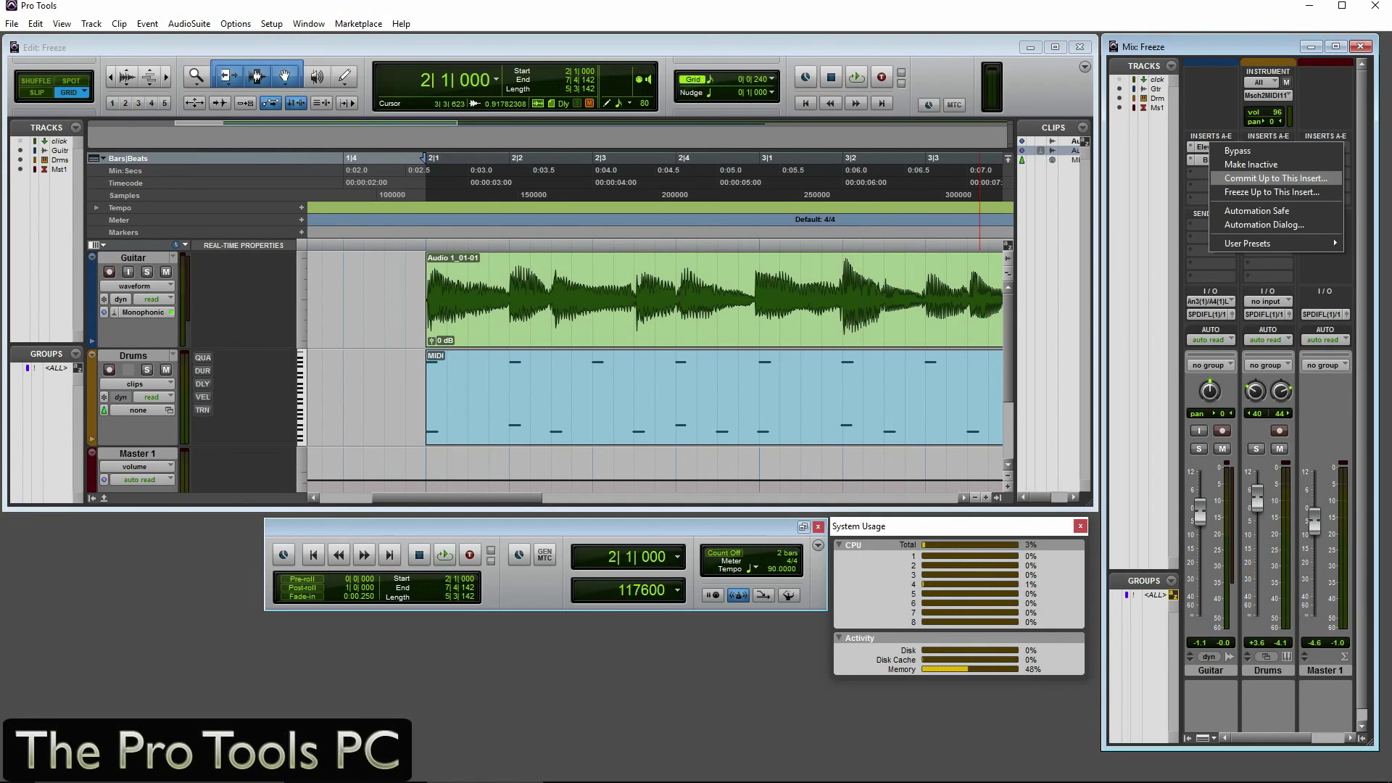
{"action": "left_click", "coordinate": [1275, 178]}
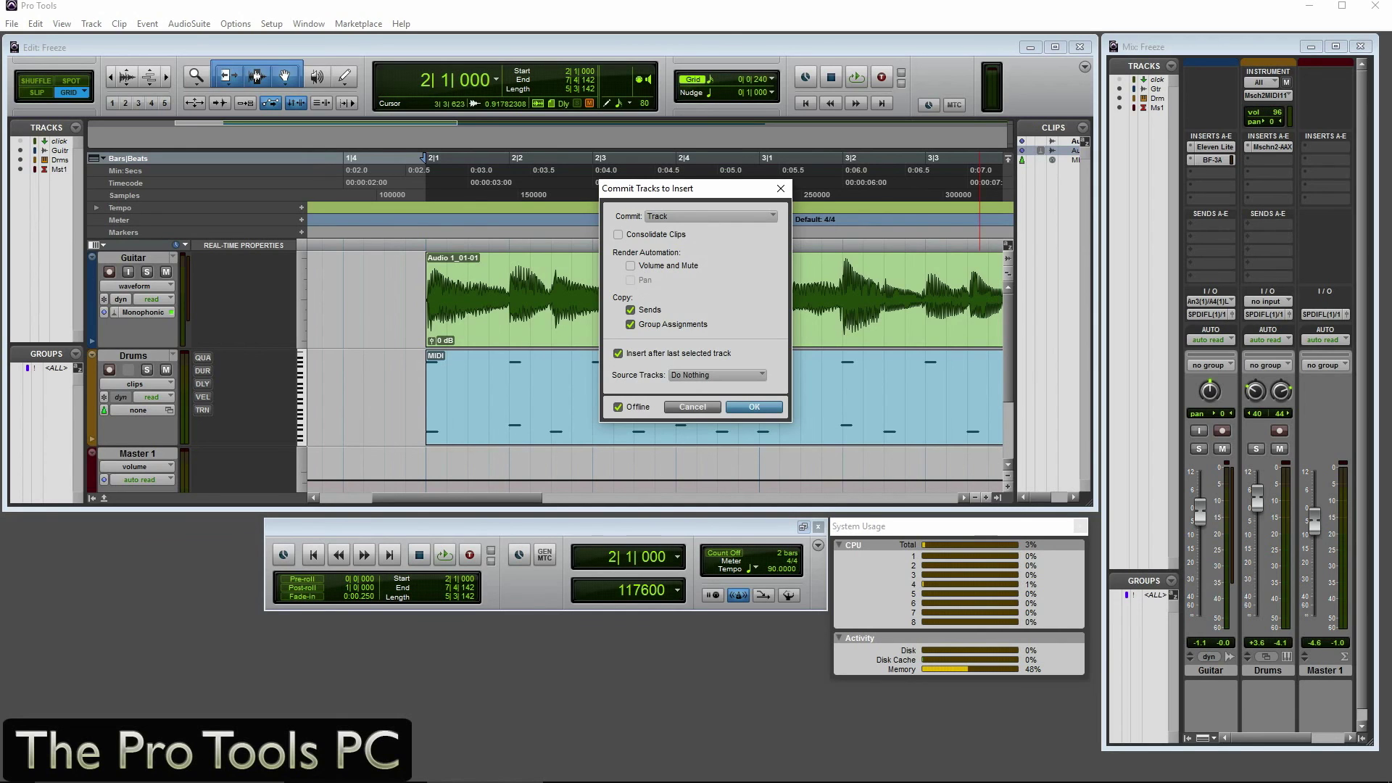
{"action": "key", "text": "Return"}
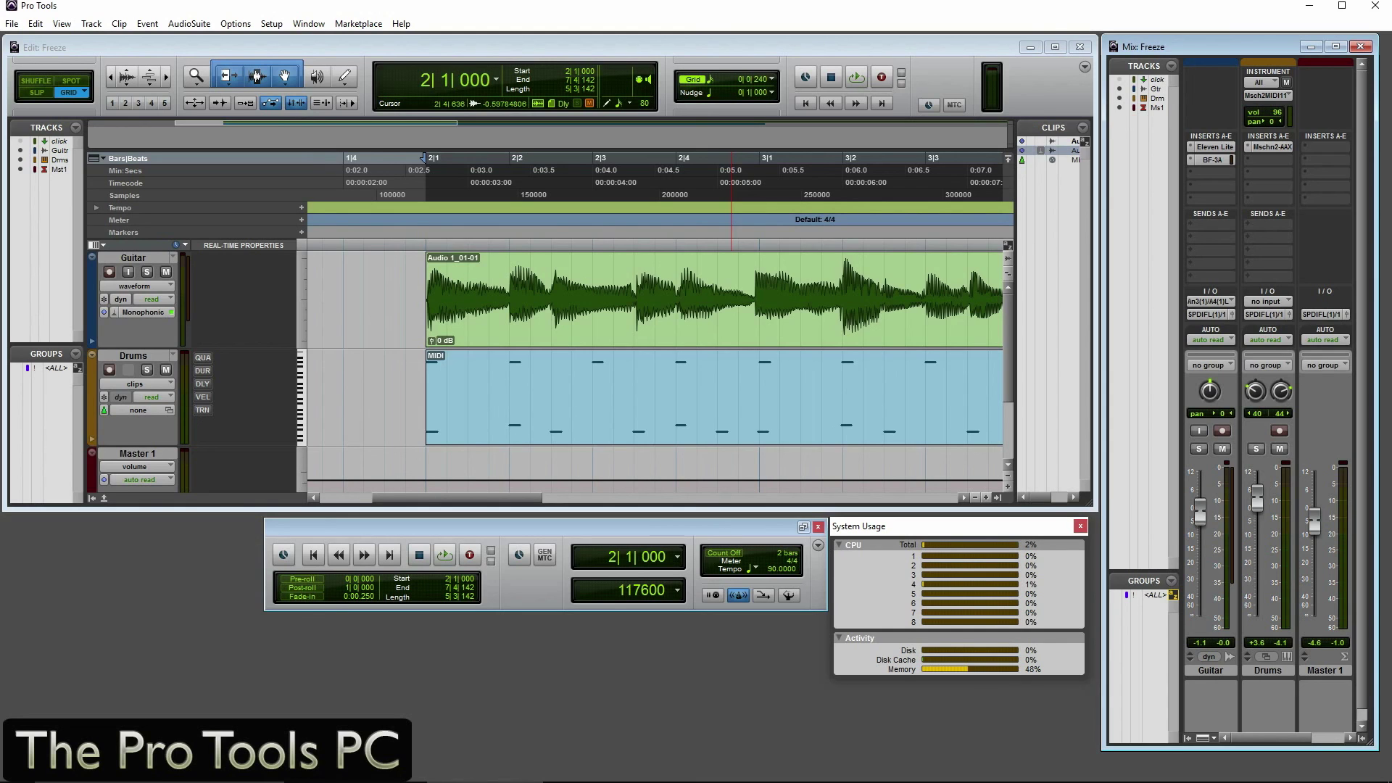
- Commit the Drums track up to its instrument insert, accepting the default settings
{"action": "left_click", "coordinate": [581, 399]}
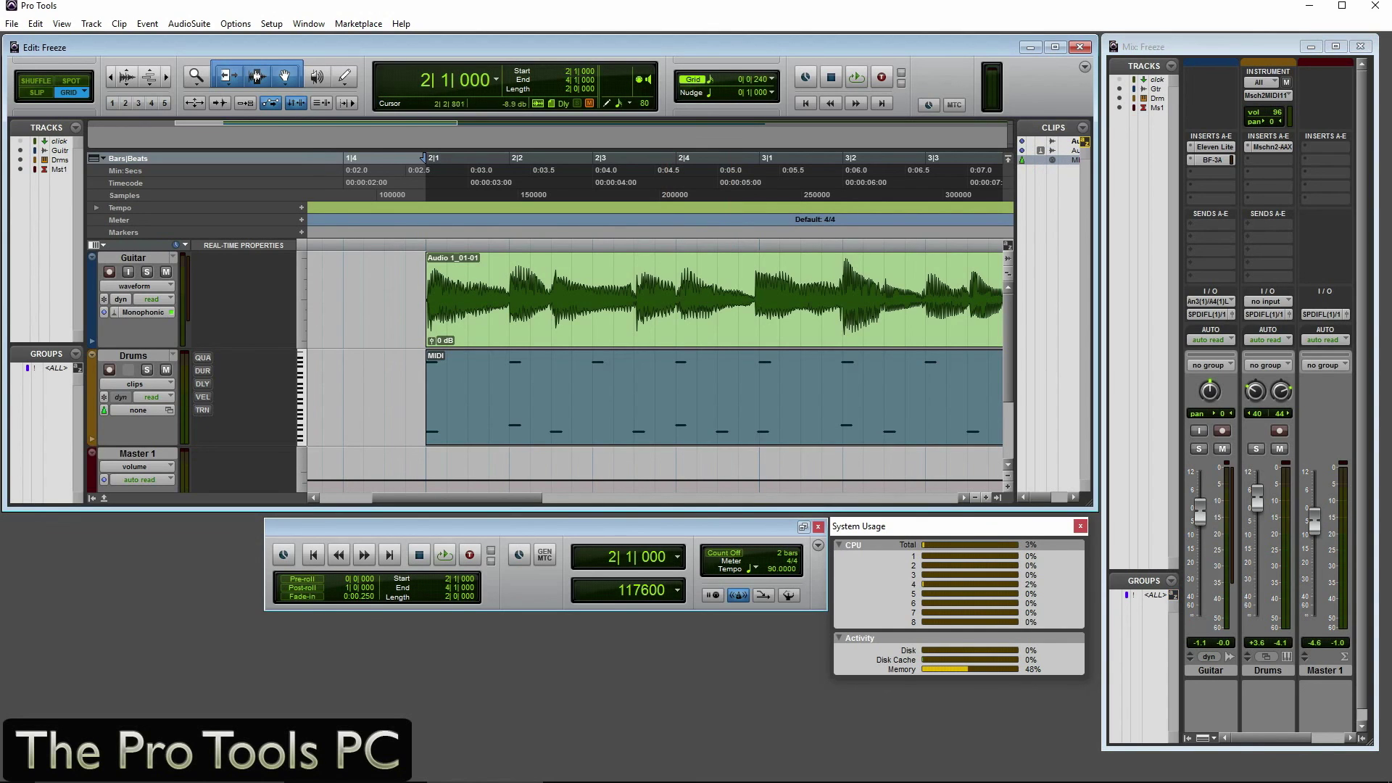
{"action": "right_click", "coordinate": [1268, 147]}
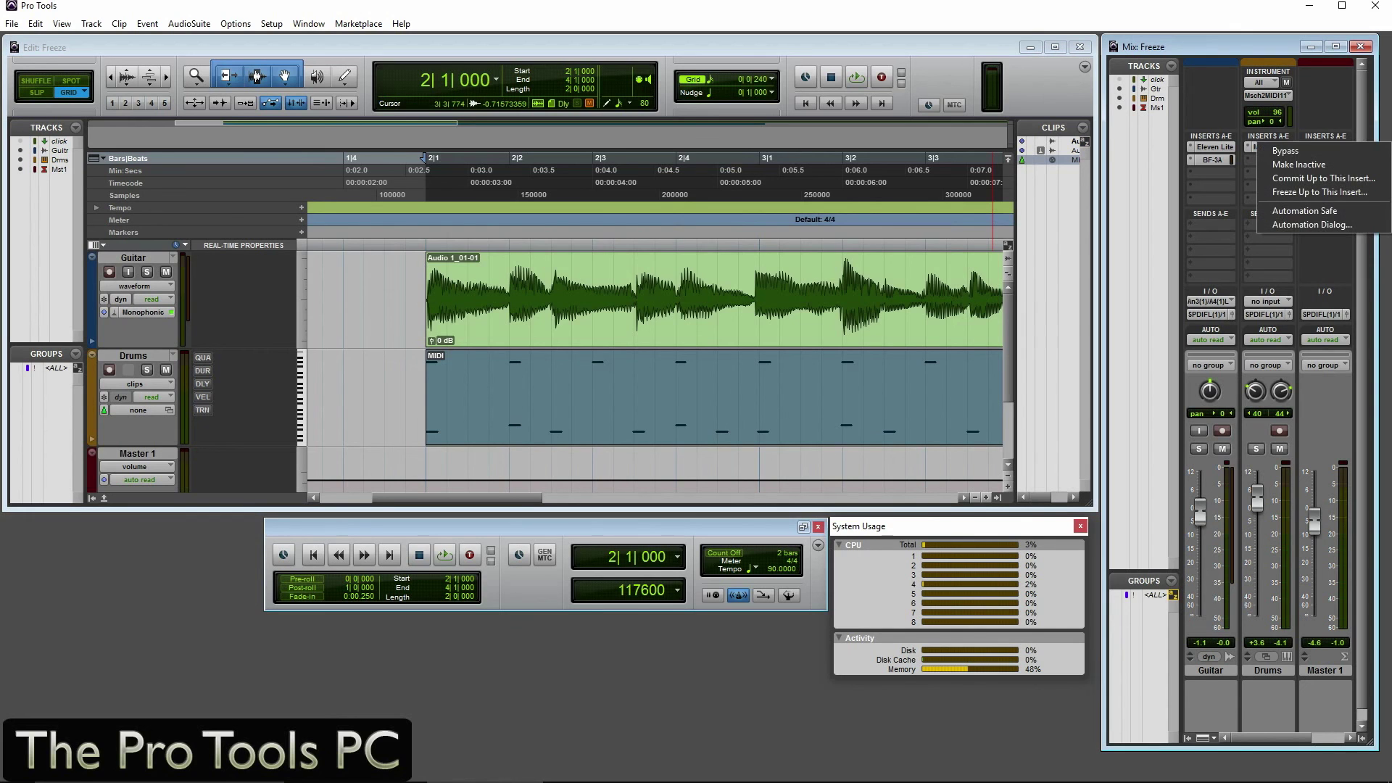
{"action": "left_click", "coordinate": [1319, 178]}
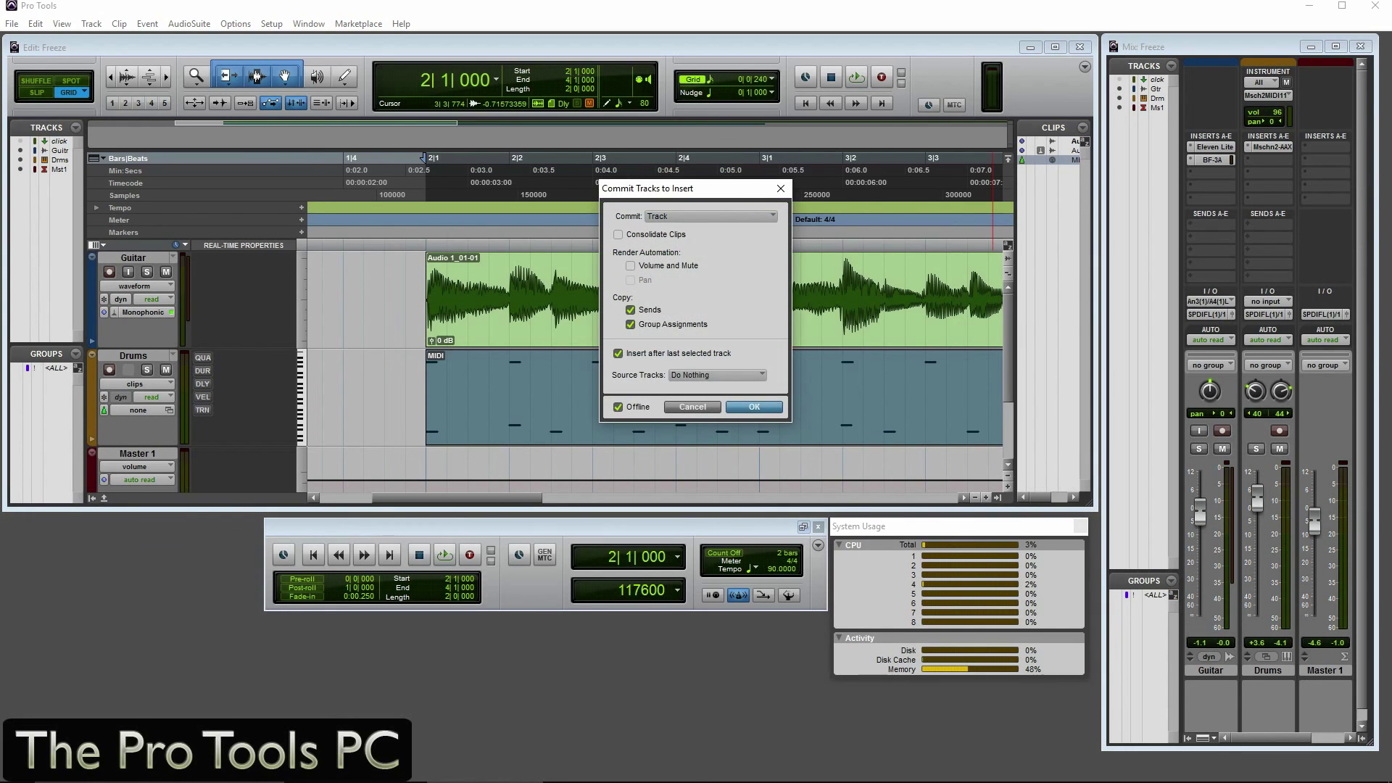
{"action": "key", "text": "Return"}
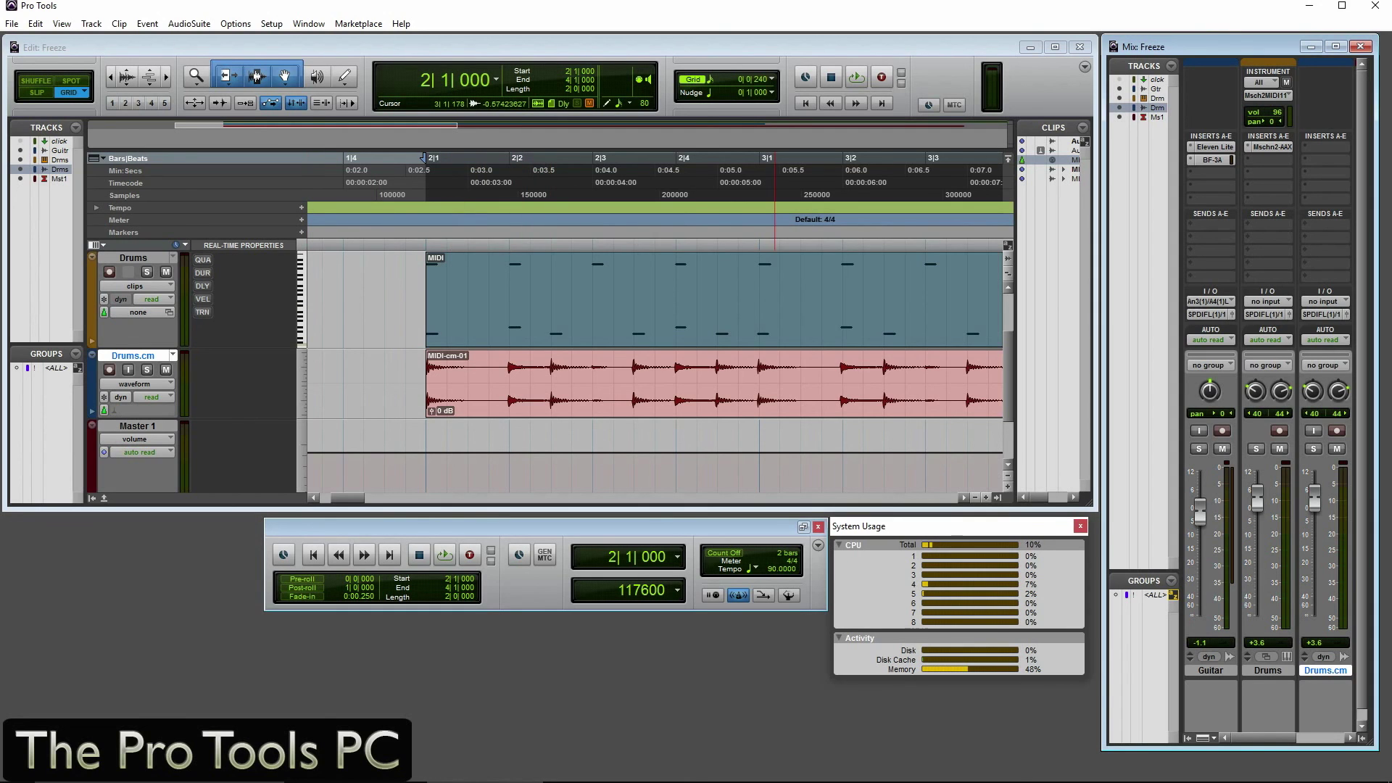
- Select the new MIDI-cm-01 clip, then undo and redo the last change
{"action": "left_click", "coordinate": [432, 380]}
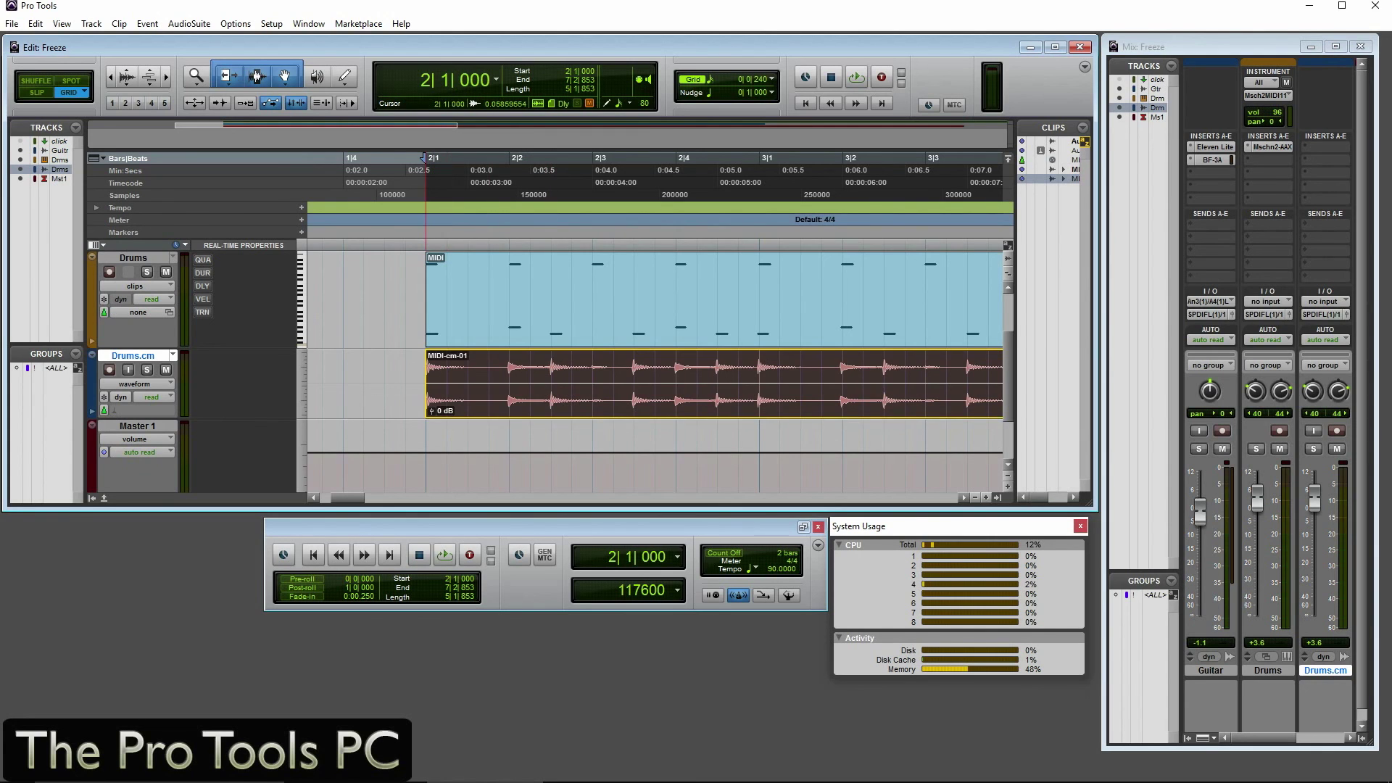
{"action": "key", "text": "ctrl+z"}
{"action": "key", "text": "ctrl+shift+z"}
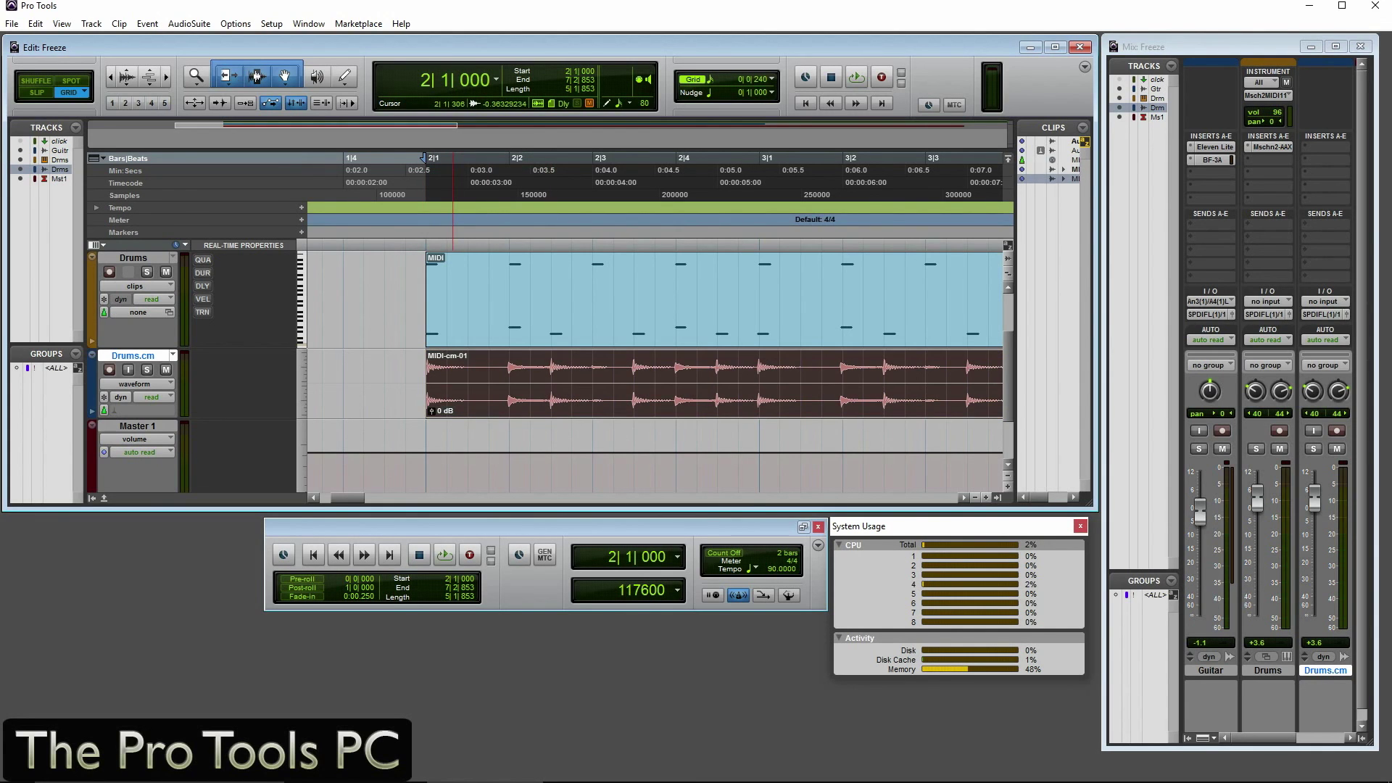
- Undo the Commit operation to remove the Drums.cm track
{"action": "key", "text": "ctrl+z"}
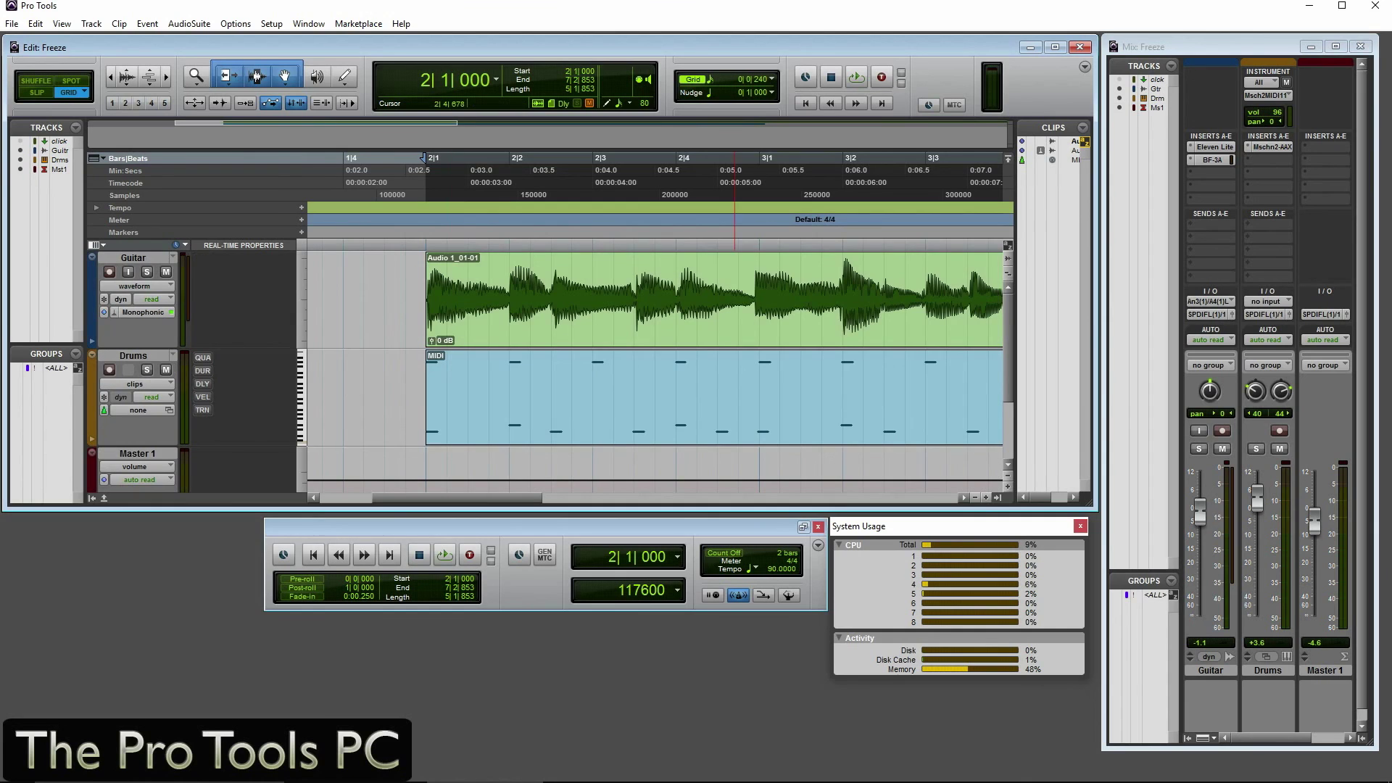